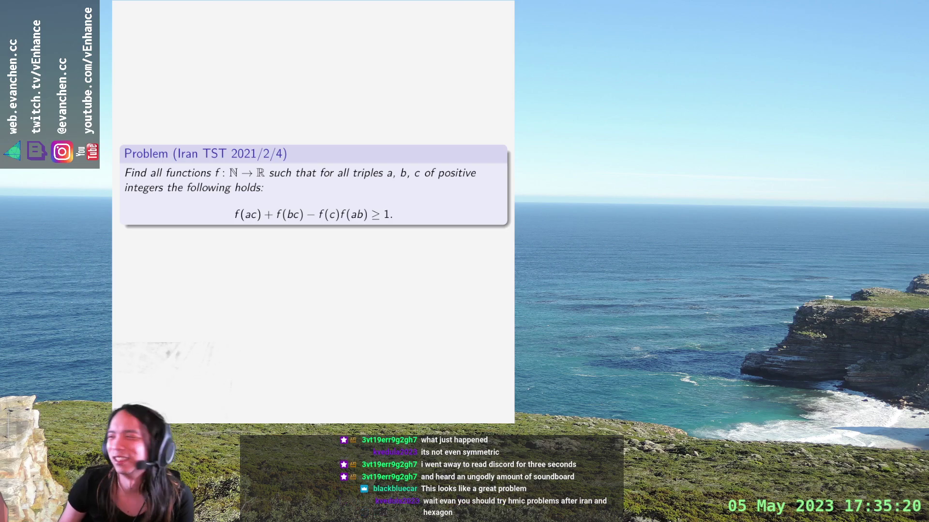
Highlight the problem's inequality, undo the highlight, and reveal the deduction f(1) = 1
left_click_drag(234, 213, 393, 213)
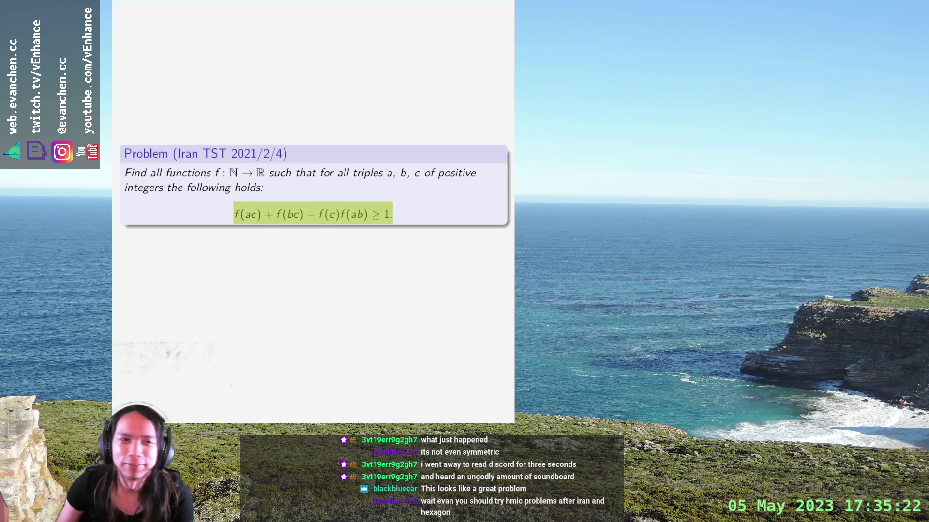
key("ctrl+z")
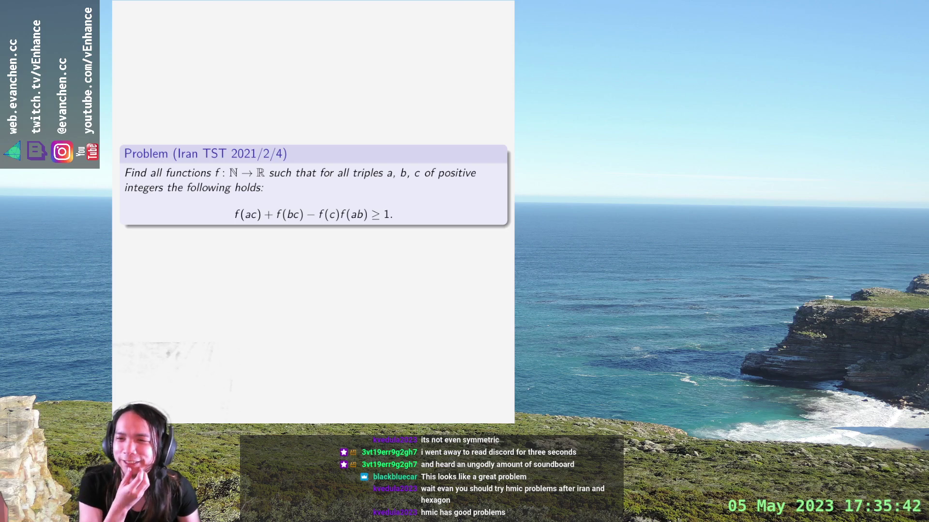
key("Right")
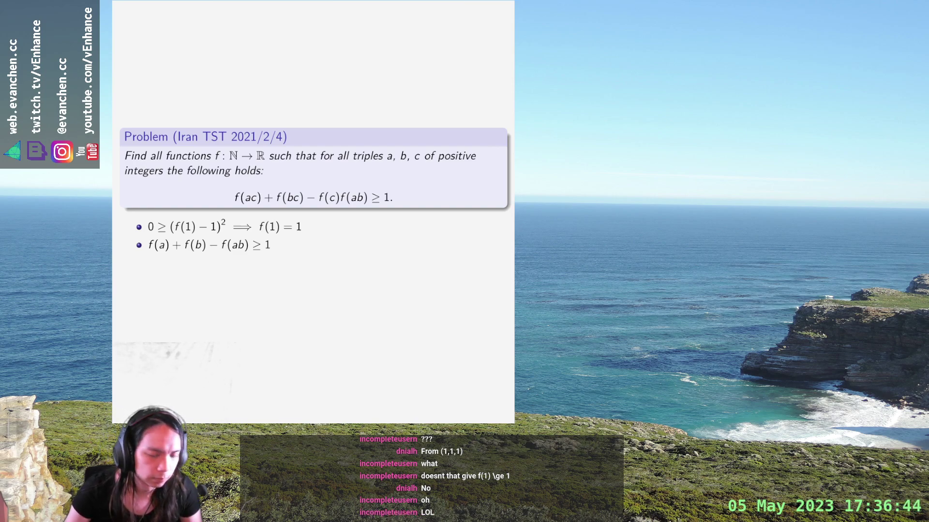
Reveal the middle bullet f(c) ≥ 1, obtained from a = b = 1
key("Right")
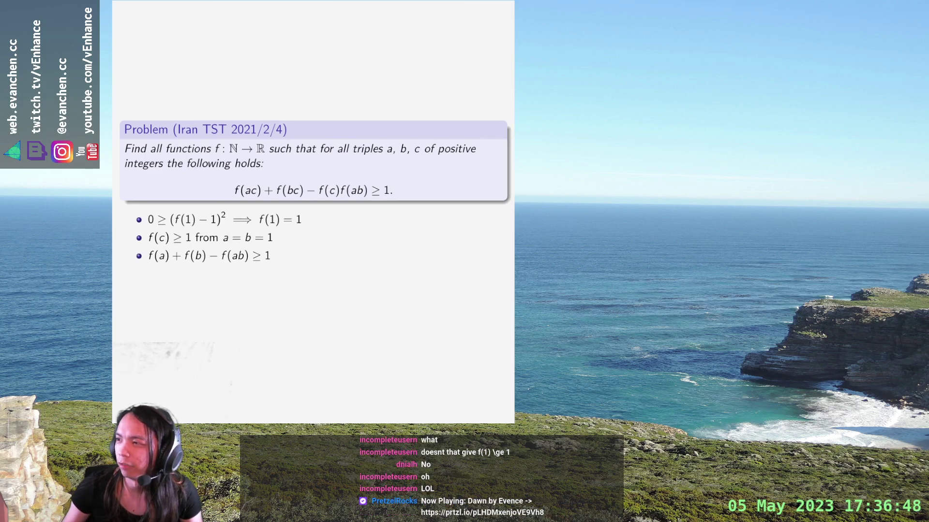
Highlight the (f(1)−1)² term on the slide
mouse_move(168, 204)
left_mouse_down()
mouse_move(174, 231)
mouse_move(226, 231)
left_mouse_up()
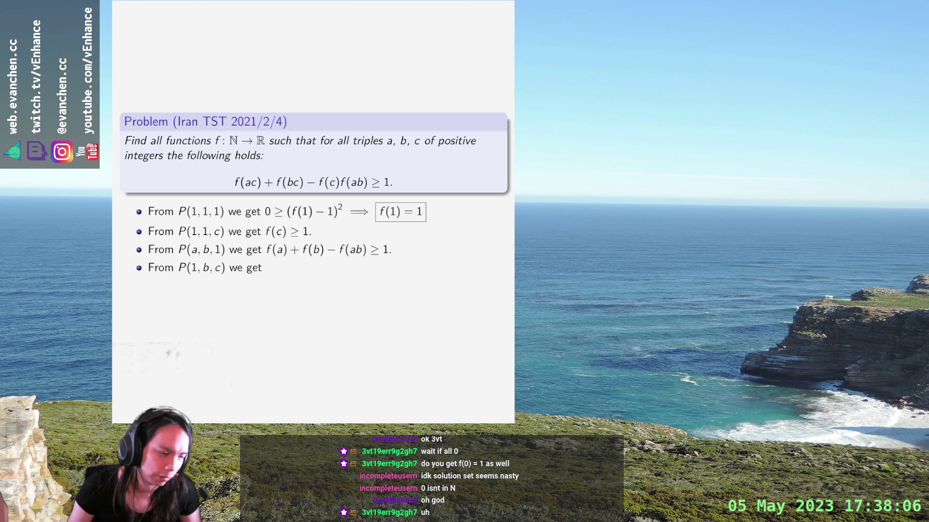
Reveal the completed P(1,b,c) bullet f(c)+f(bc)−f(b)f(c) ≥ 1 and select the problem box and bullets
key("Right")
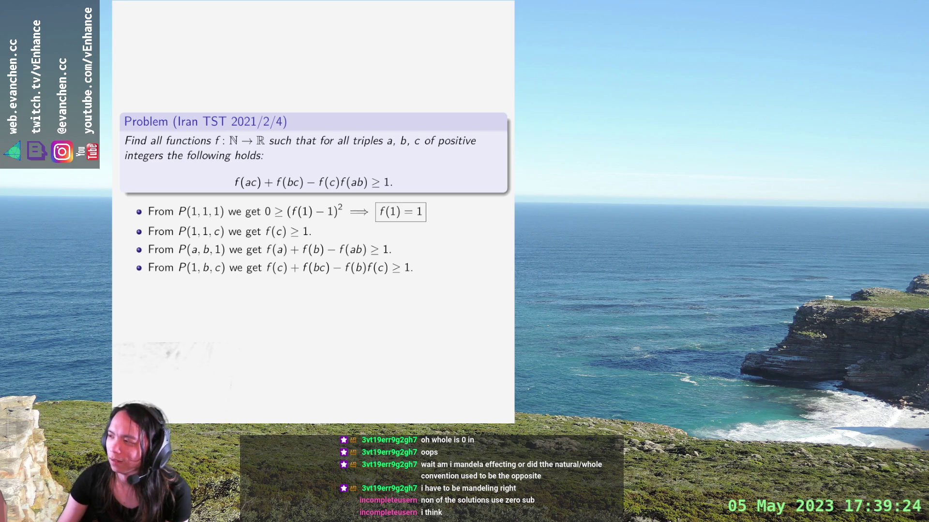
left_click_drag(313, 267, 123, 116)
Clear the selection, then reveal the upper bound f(x²) ≤ 2f(x) − 1 and the lower bound
key("Escape")
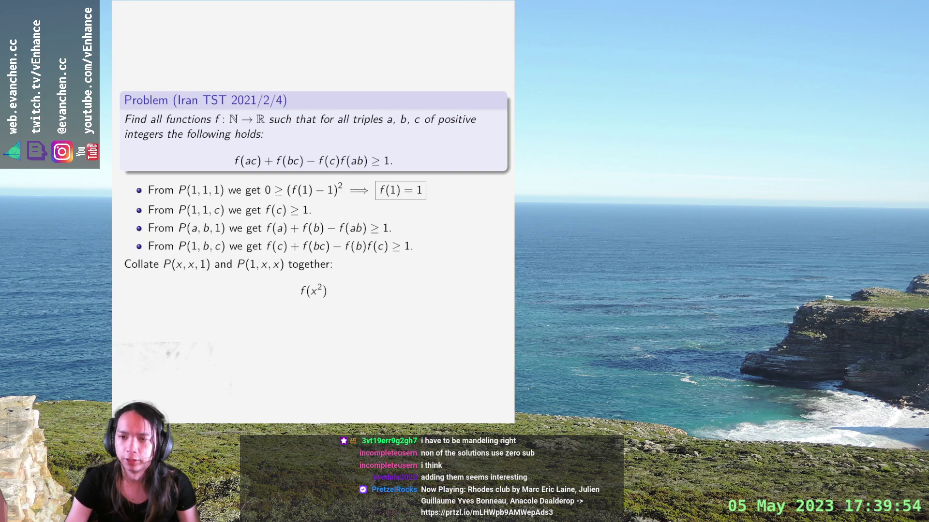
key("Right")
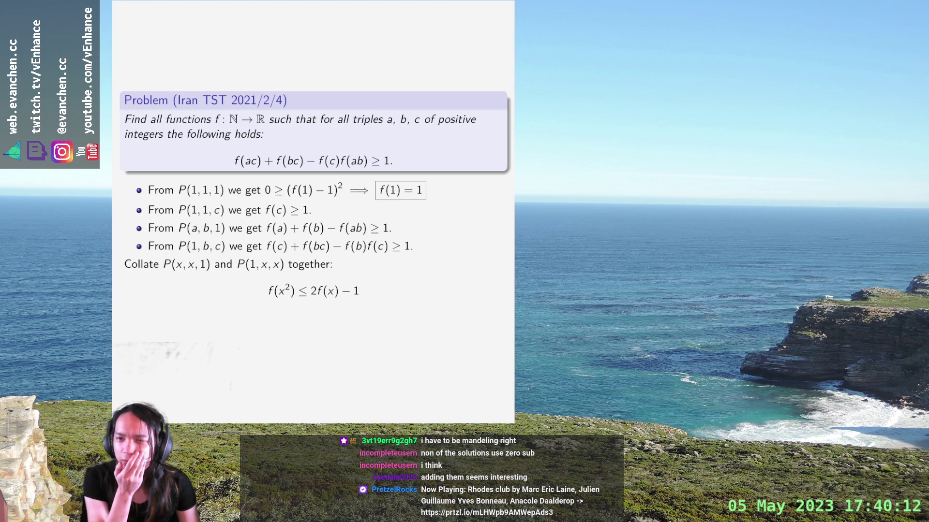
key("Right")
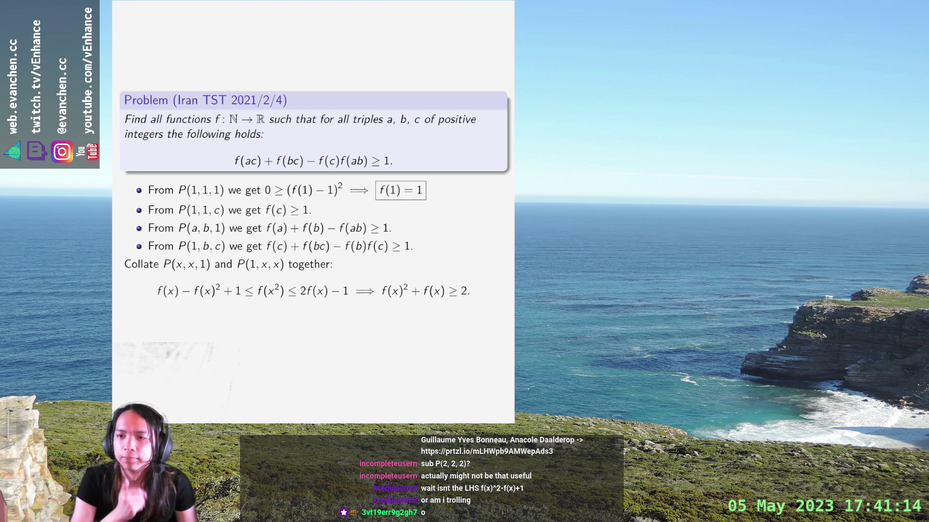
Reveal the 'Try P(x,x,x) as well' step showing f(x²) + f(x²) − f(x)f(x²) ≥ 1
key("Right")
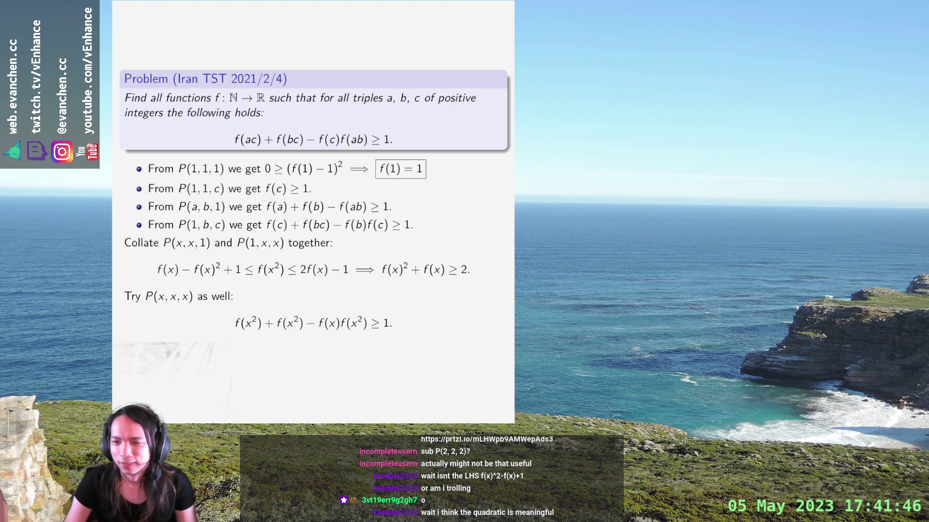
Advance the slide so P(x,x,x) concludes (2 − f(x))f(x²) ≥ 1
key("Right")
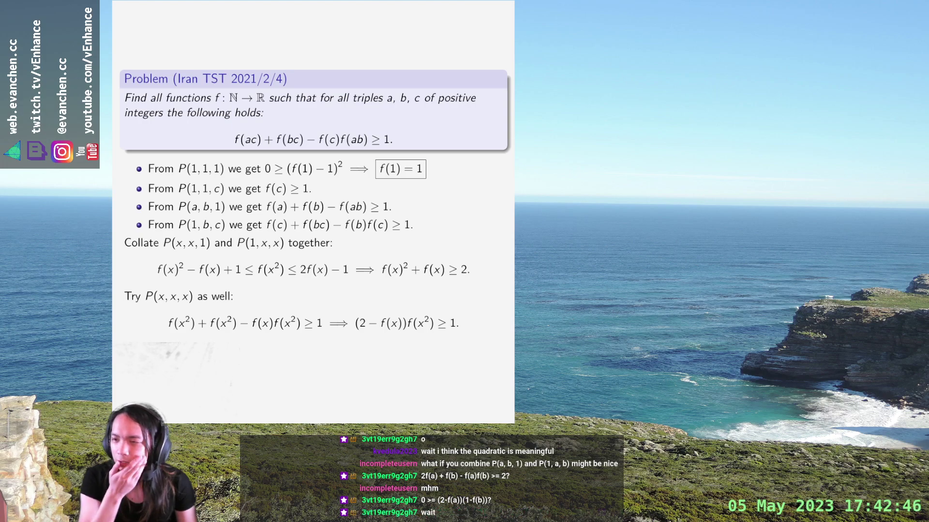
Reveal the quadratic f(x)² − 3f(x) + 2 ≤ 0, factored as (f(x) − 2)(f(x) − 1) ≤ 0
key("Right")
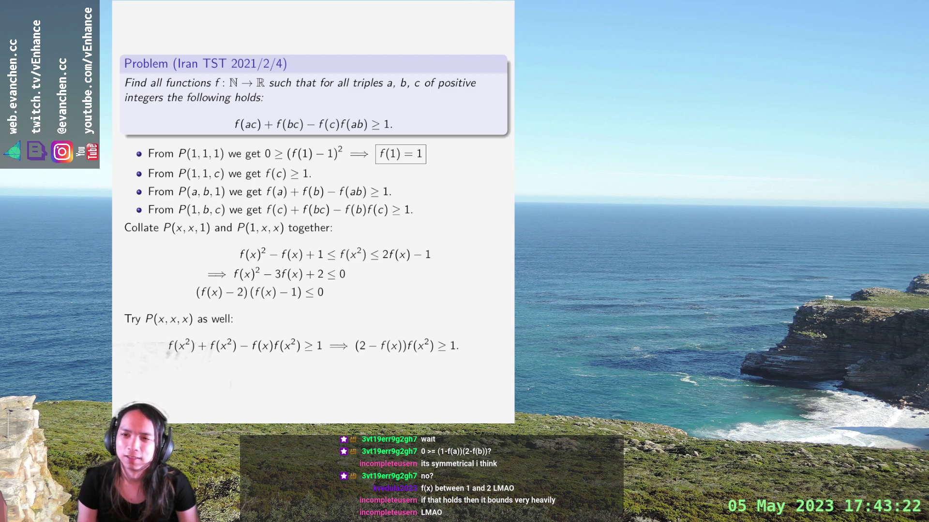
Reveal the line concluding f(x) ≤ 2
key("Right")
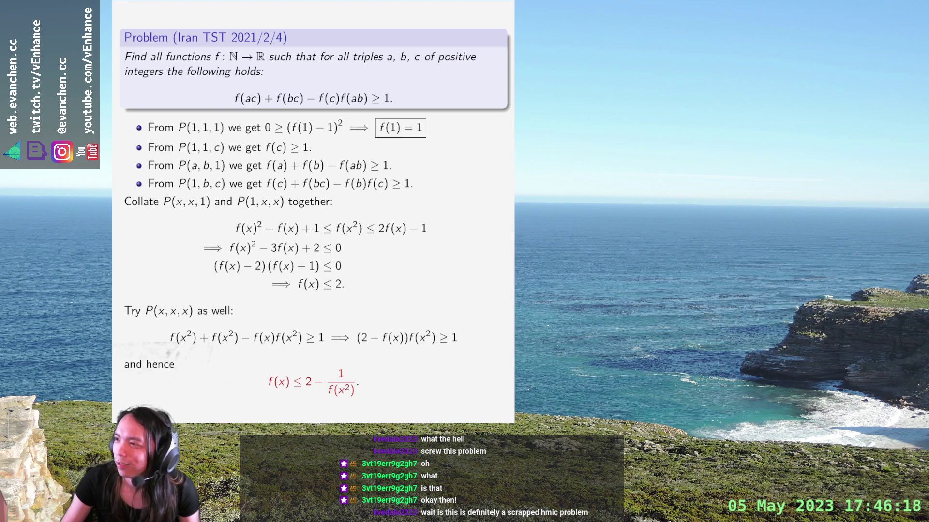
Select the derivation from P(a,b,1) through f(x) ≤ 2 on the slide, then clear the selection
left_click_drag(148, 165, 344, 285)
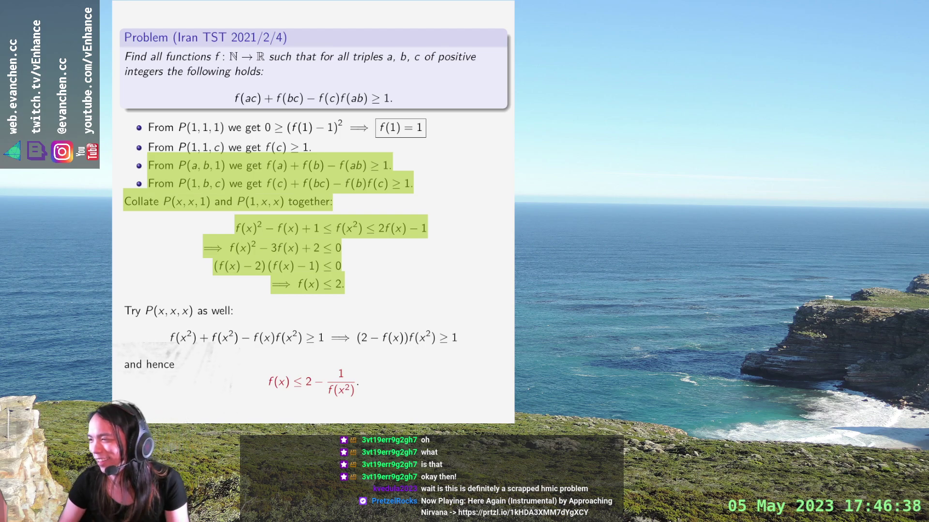
key("Escape")
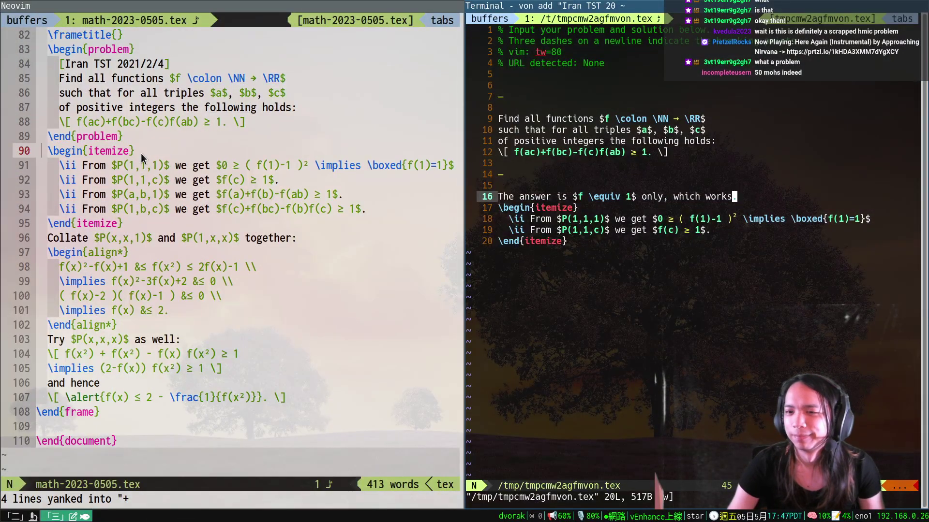
Return to the von draft, save all files, and start the live preview with a smaller editor font
key("super+4")
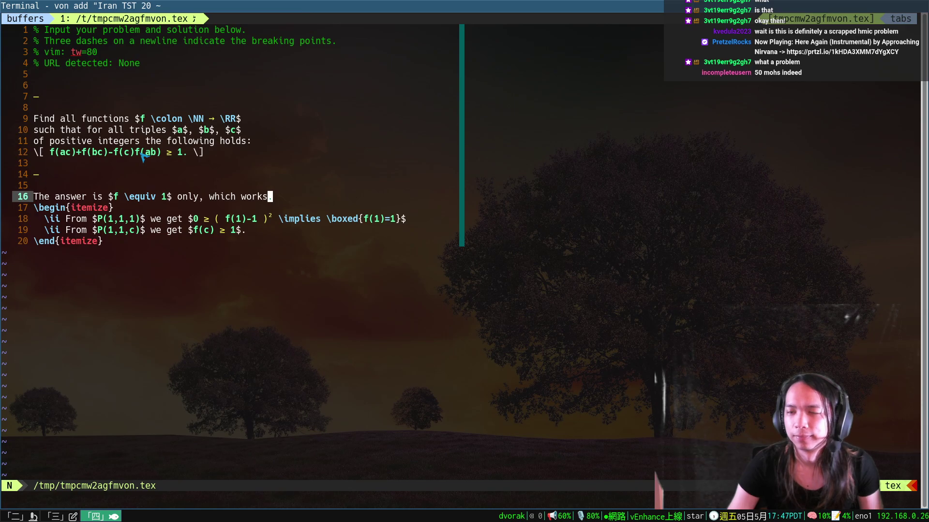
type("abeg")
key("Escape")
type("u:wall")
key("Return")
key("F5")
key("super+n")
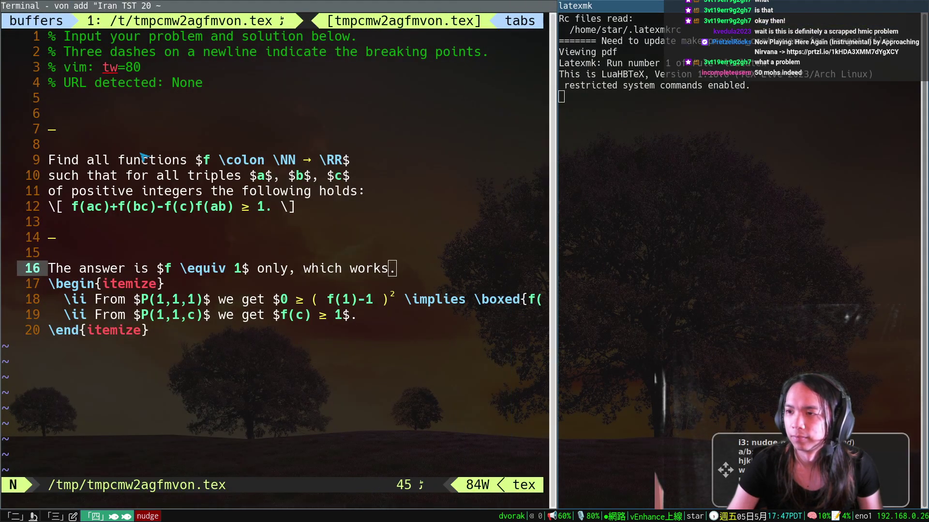
key("ctrl+minus")
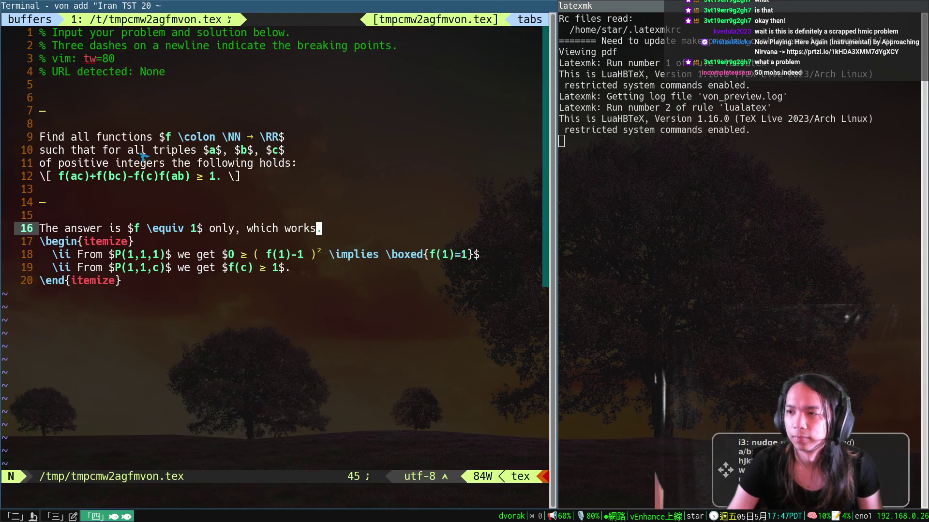
key("super+h")
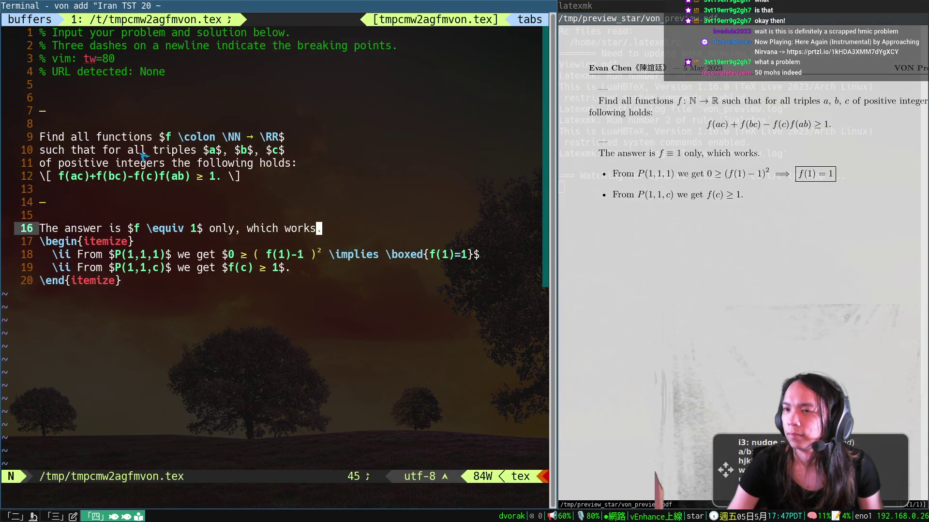
Add the sentence 'Conversely, let $P(a,b,c)$ be the statement.' and move to the P(1,1,1) bullet
type("o")
type("Conv")
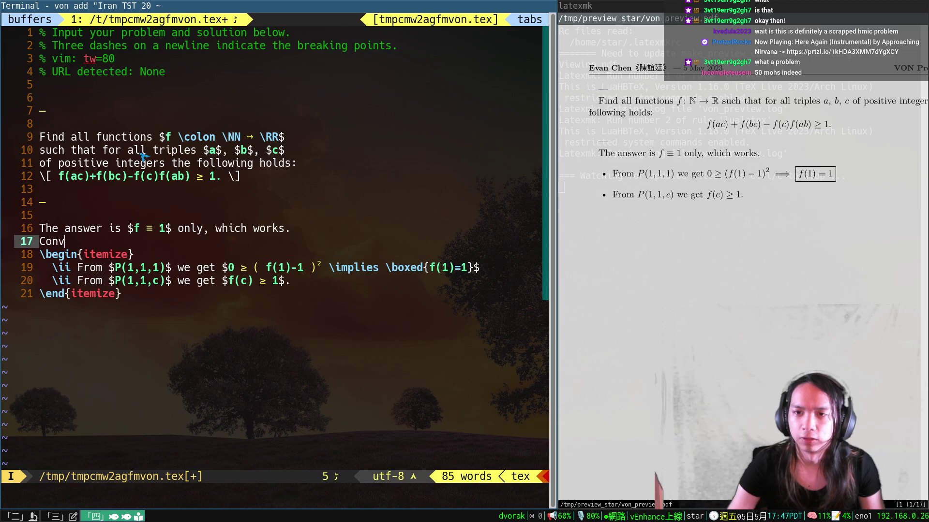
type("ersely, let $P(a,b,c)$ be the statement.")
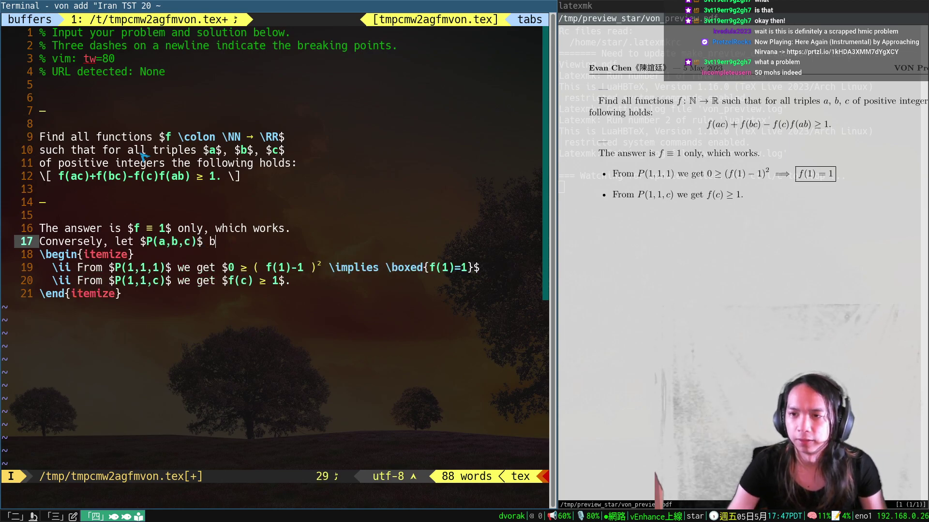
key("Escape")
key("j")
key("j")
key("dollar")
key("0")
key("f")
key("backslash")
key("semicolon")
key("semicolon")
key("semicolon")
key("semicolon")
key("j")
key("j")
Write 'Then, note that $P(x,x,x)$ gives the statement' with f(x^2)+f(x^2)-f(x)f(x^2) ≥ 1 ⟹ (2-f(x))f(x^2) ≥ 1
key("o")
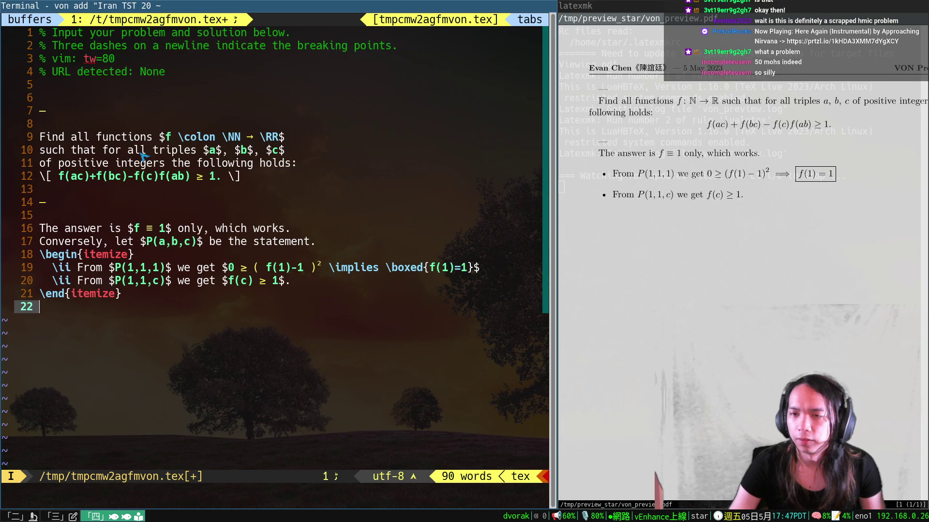
type("Then, note that $P(x,x")
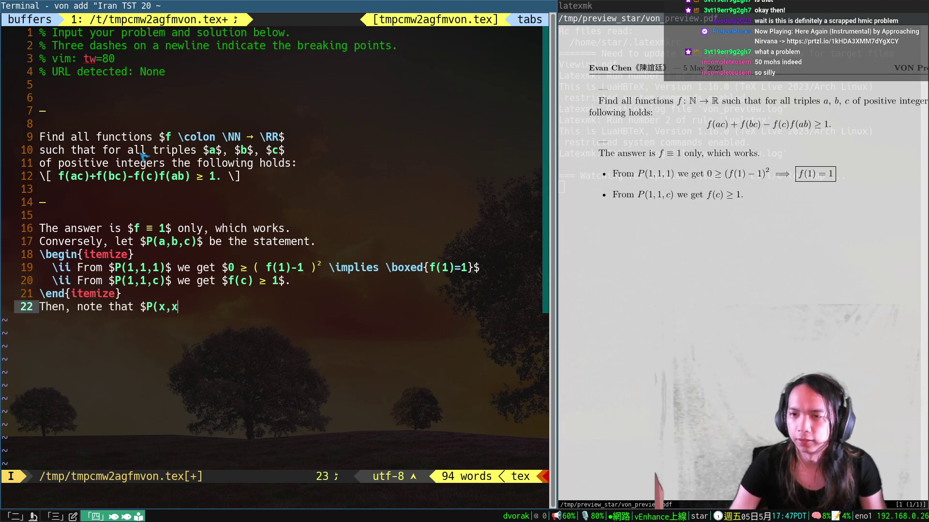
type(",x)$ gives the statem")
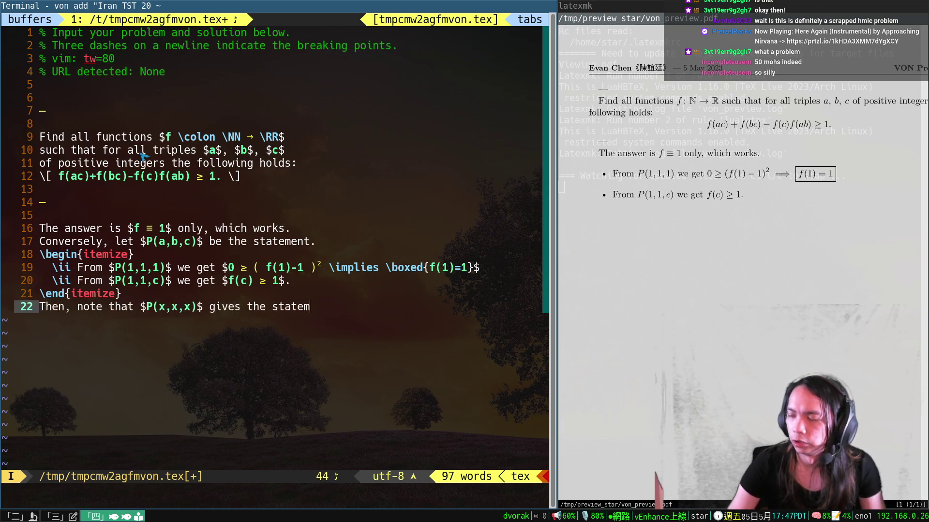
type("ent")
key("Return")
type("\\[ f(x^2)+")
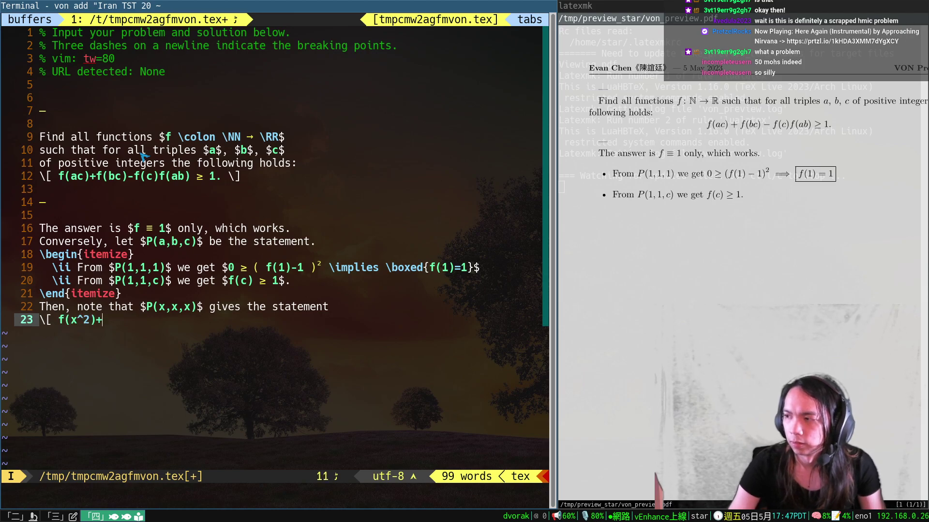
type("f(x^2)-f(x)f(x")
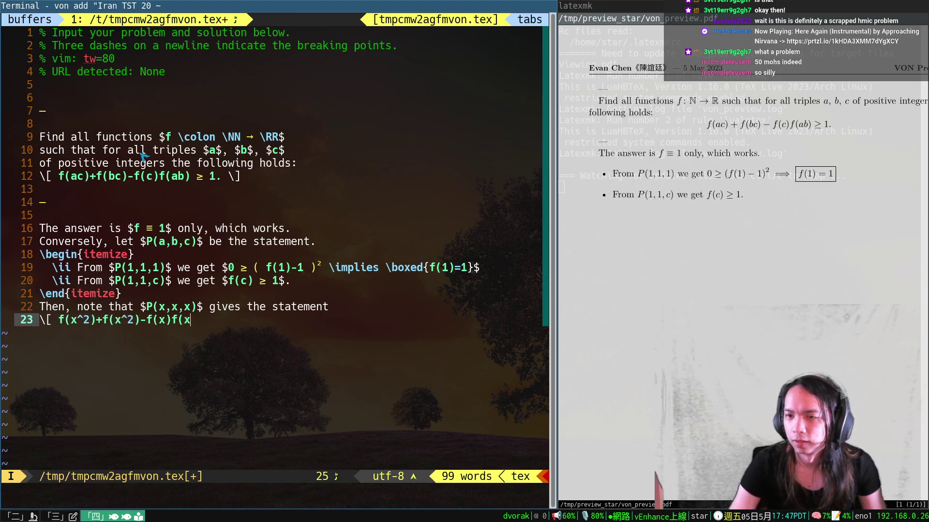
type("^2) \\ge ")
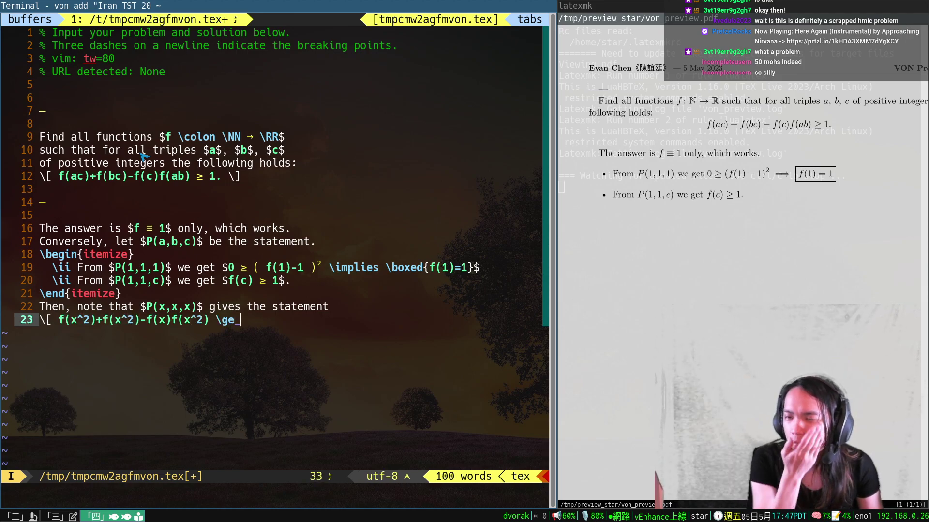
type("1")
key("Return")
type("\\implies ")
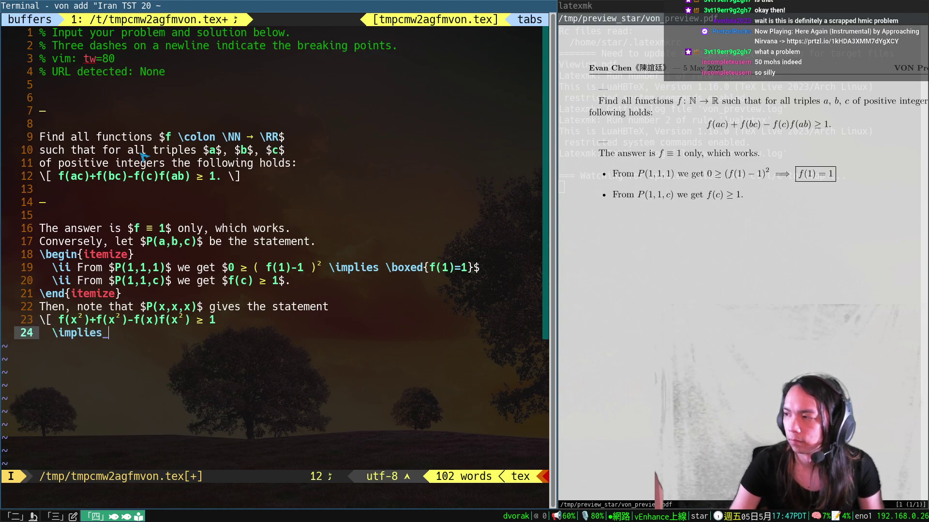
type("\\left( 2-f(x) \\right) f(x")
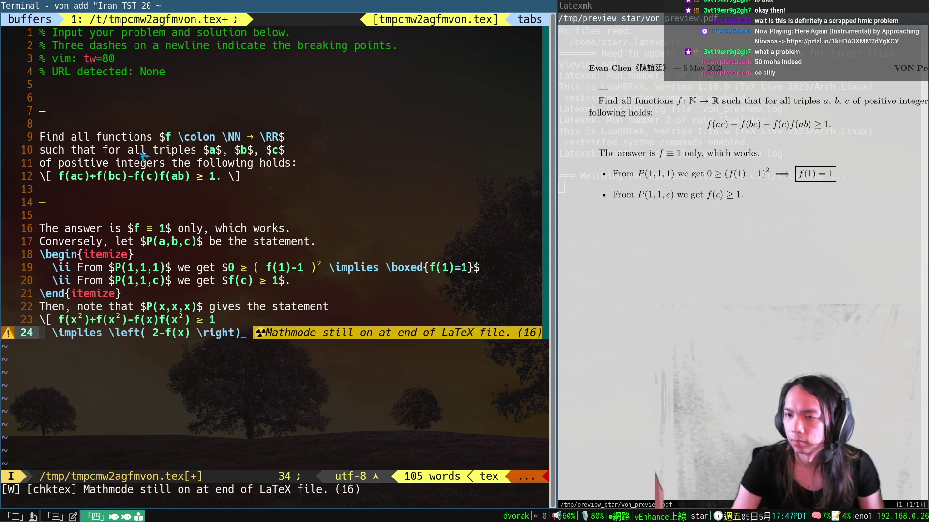
type("^2) \\ge 1")
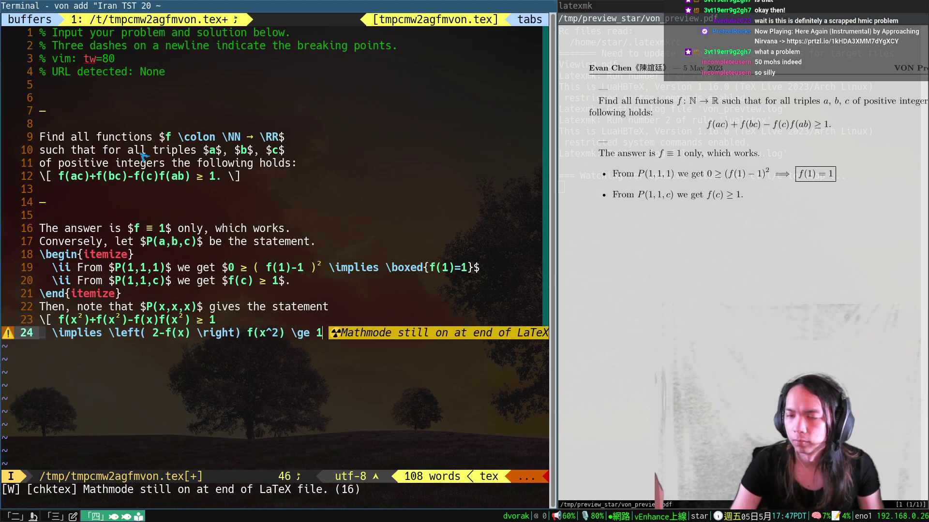
Move the two inequalities into an align* environment, adding & alignment points and \\ line breaks
key("Escape")
type("kd2doali")
key("Tab")
key("Escape")
key("p")
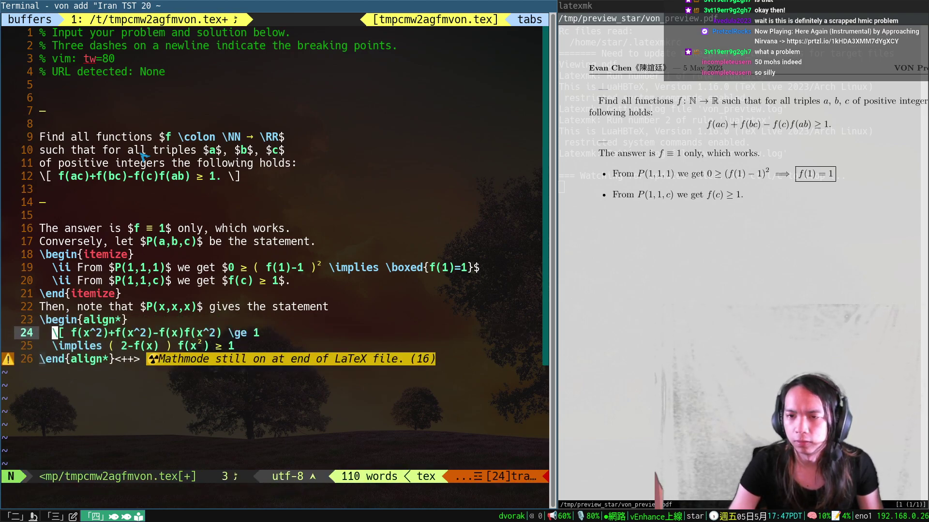
key("j")
type("k$Bi&")
key("Escape")
type("j$&Bi&")
key("Escape")
type("kA \\\\")
key("Escape")
type("jA \\\\")
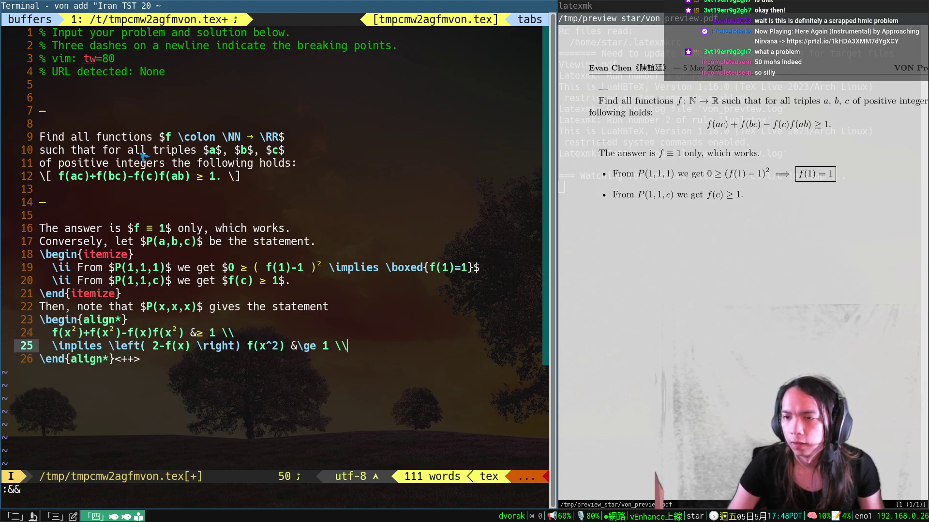
Add a third chain line by copying the implies line and rewriting it with \frac{1}{f(x^2)}
key("Return")
type("f(x)")
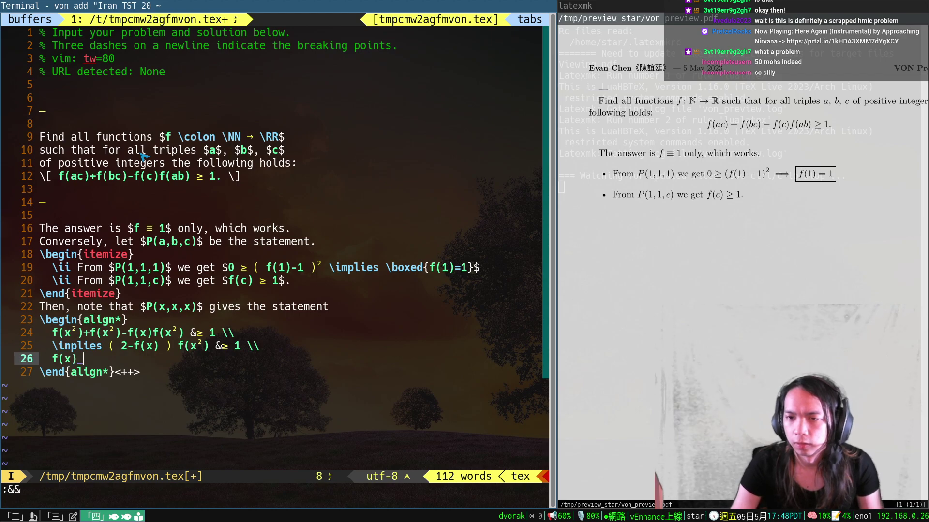
key("Escape")
key("k")
key("j")
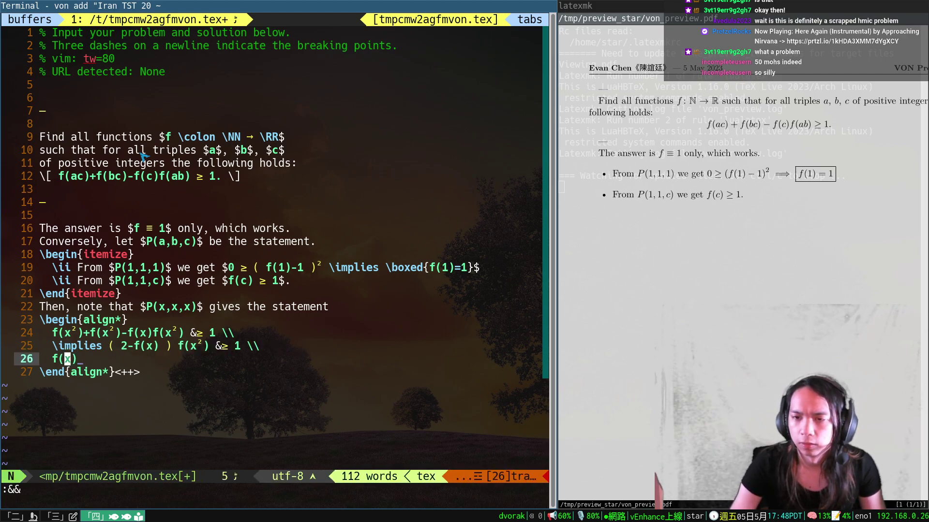
key("d")
key("d")
key("k")
key("y")
key("y")
key("p")
key("dollar")
type("FfdWf1s\frac{1}{f)x6")
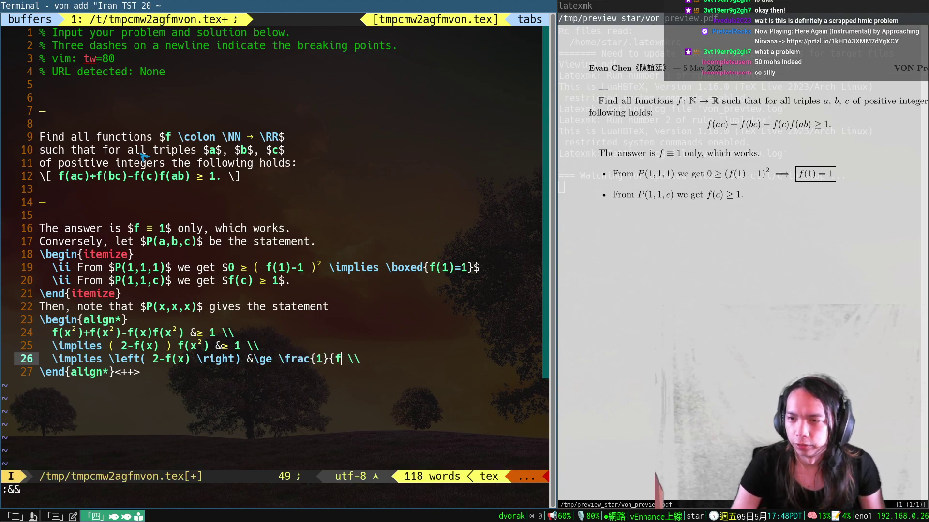
key("BackSpace")
key("BackSpace")
key("BackSpace")
type("(x^2)")
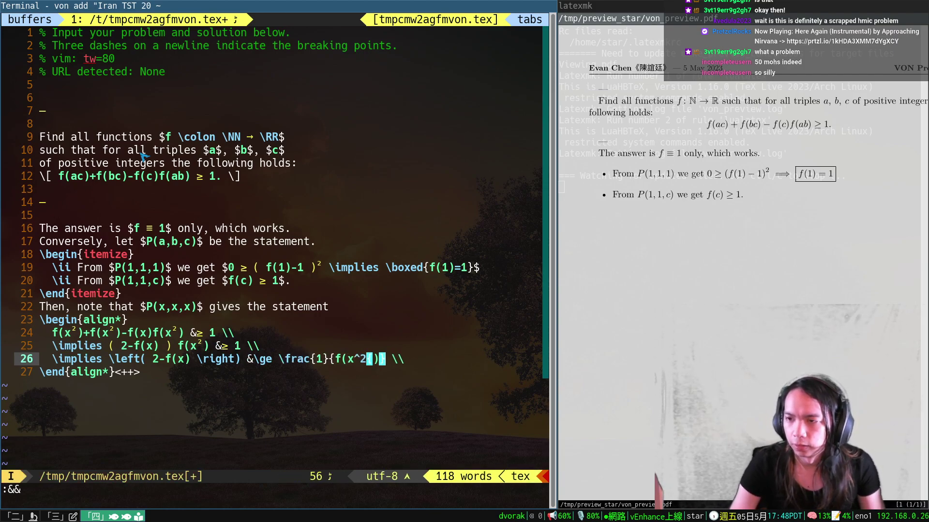
type("}")
Close the fraction, remove the leftover placeholder, and save with :w to refresh the preview
key("ctrl+j")
key("Up")
key("Escape")
type(":w")
key("Return")
Add the line f(x) ≤ 2 − 1/f(x)^2 with 'since $f$ only takes positive values.', then save all
key("y")
key("y")
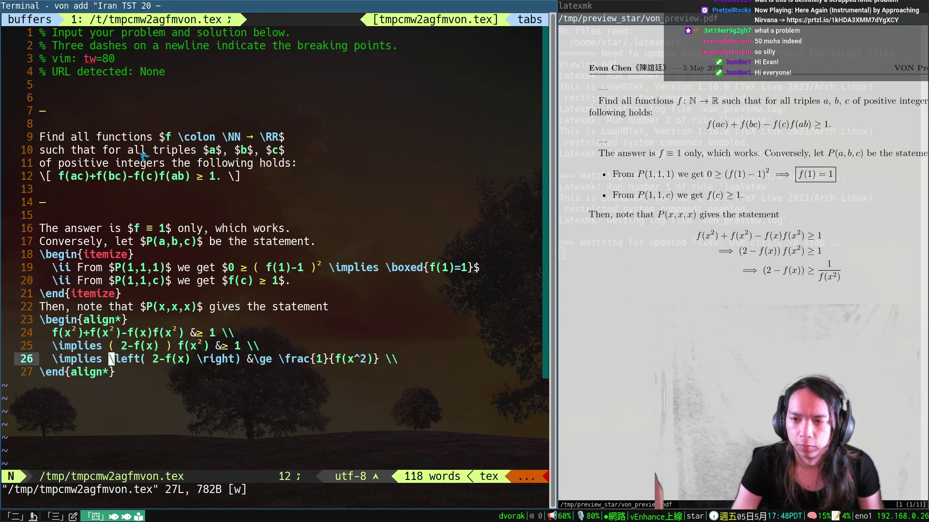
type("dWWdWo\\imp")
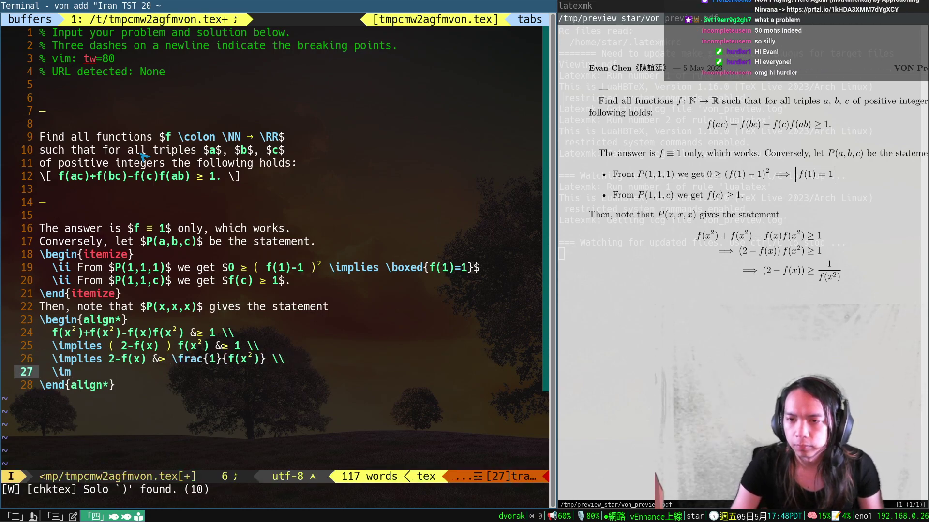
type("lies f(x) &\\le 2")
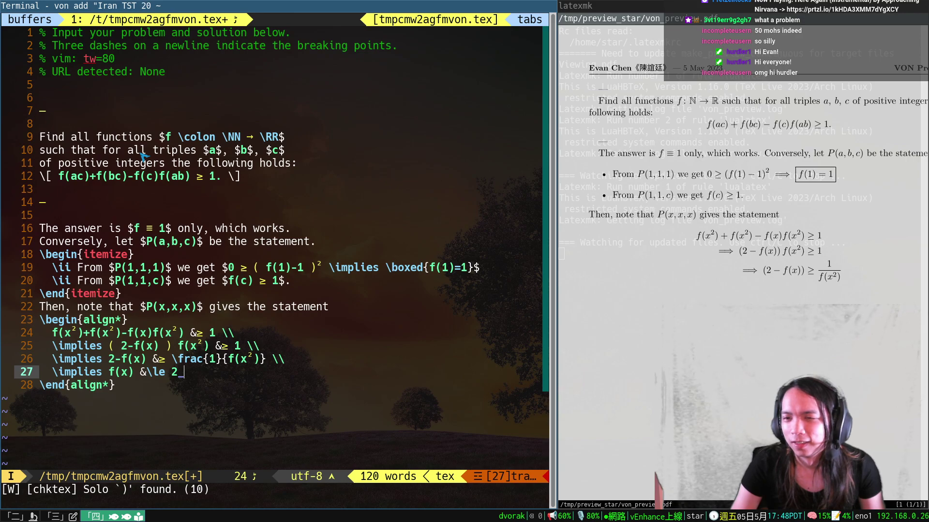
type(" - \frac{1}{f(x)<++>")
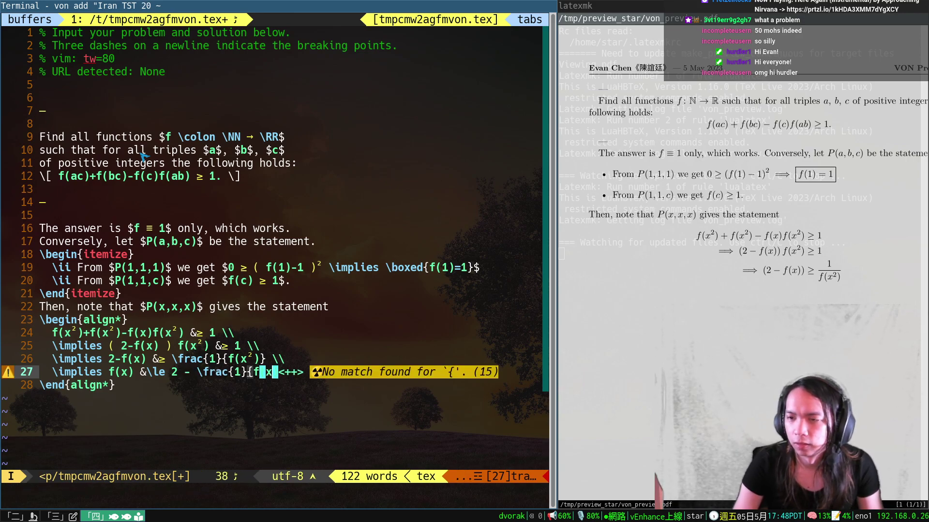
type(")^2}")
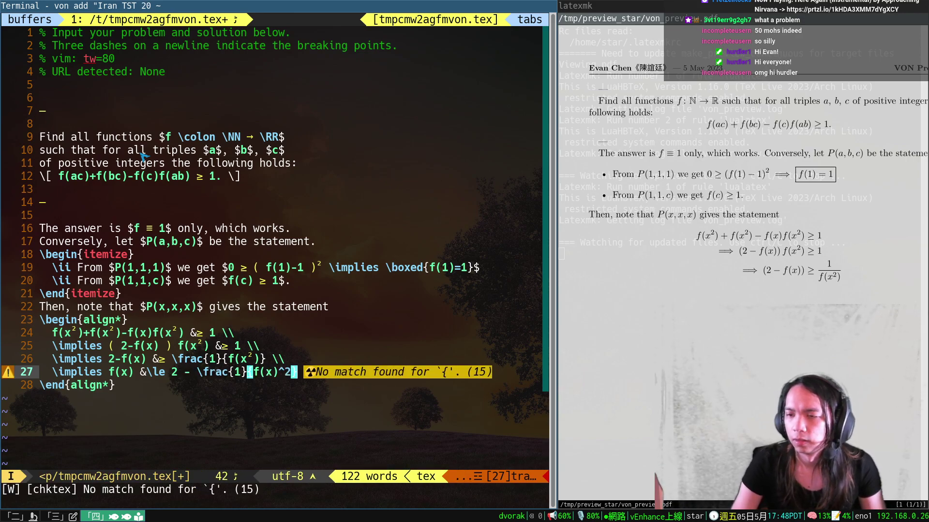
key("Escape")
type("josince $f$ only takes")
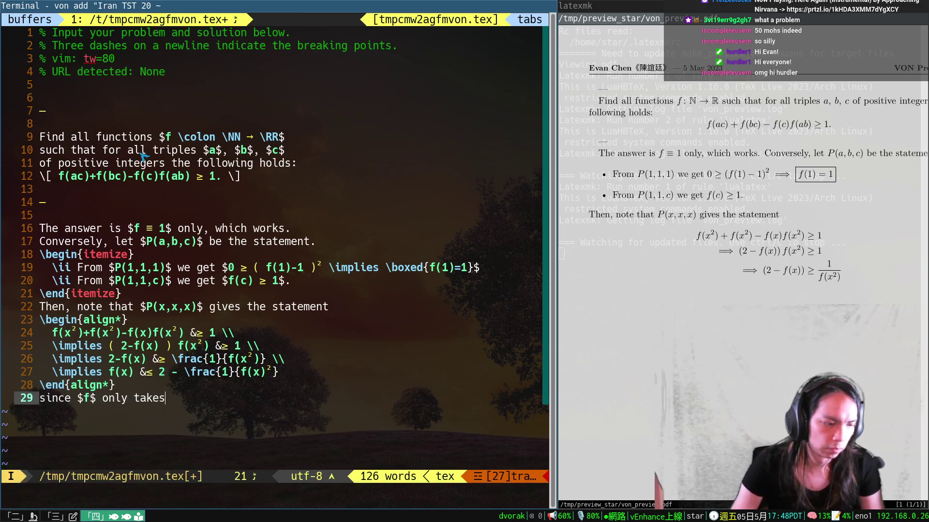
type(" positive values.")
key("Escape")
type(":w")
key("Return")
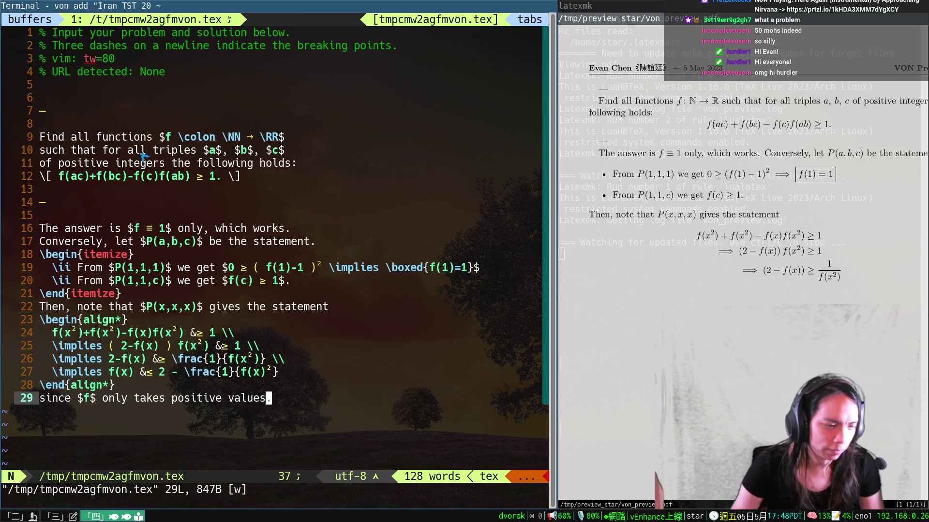
type(":wall")
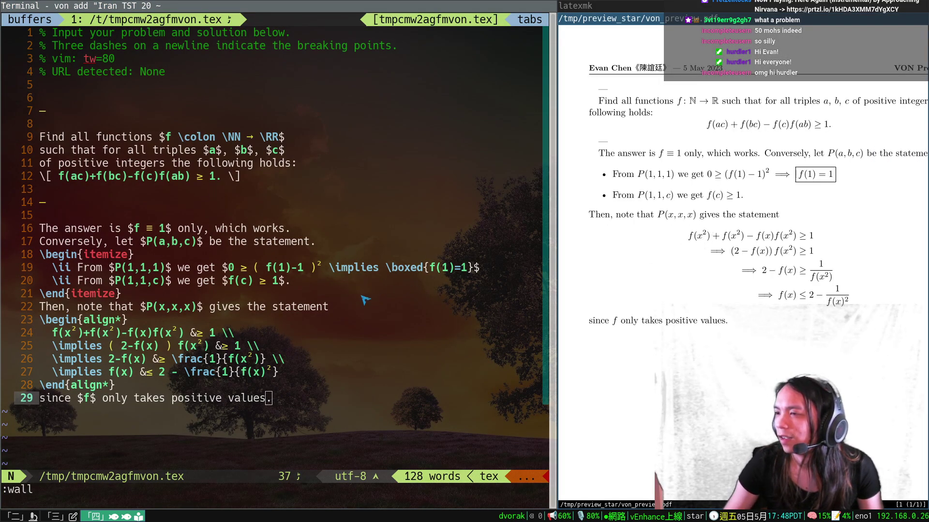
Add a new paragraph: 'In particular, this meant that $f(x) \le 2$ for all $x$. However,'
scroll(290, 304, "down", 3)
left_click(184, 297)
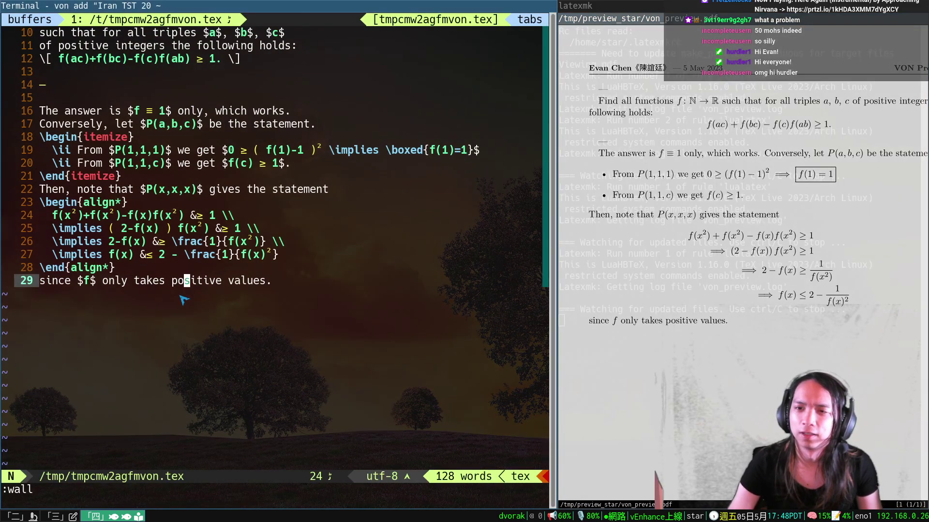
key("o")
key("Return")
type("In particula")
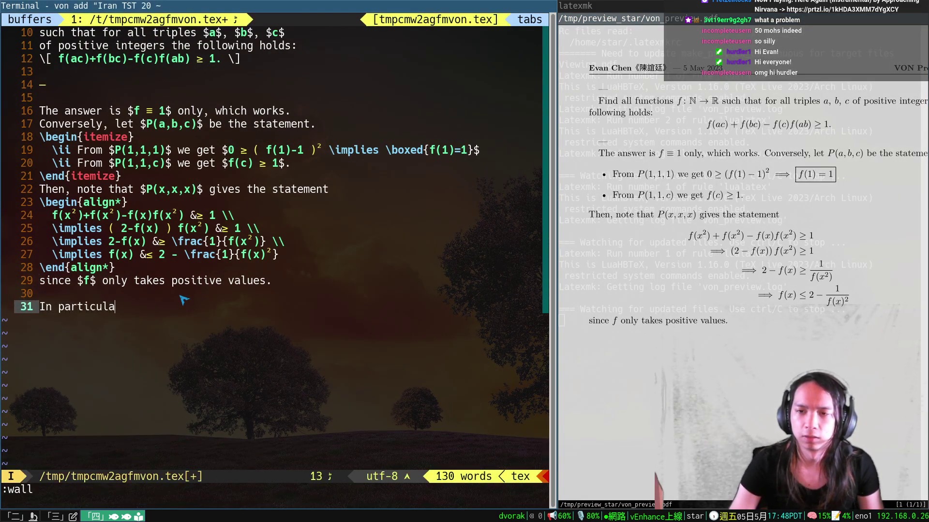
type("r, this meant that $f \\le 2$")
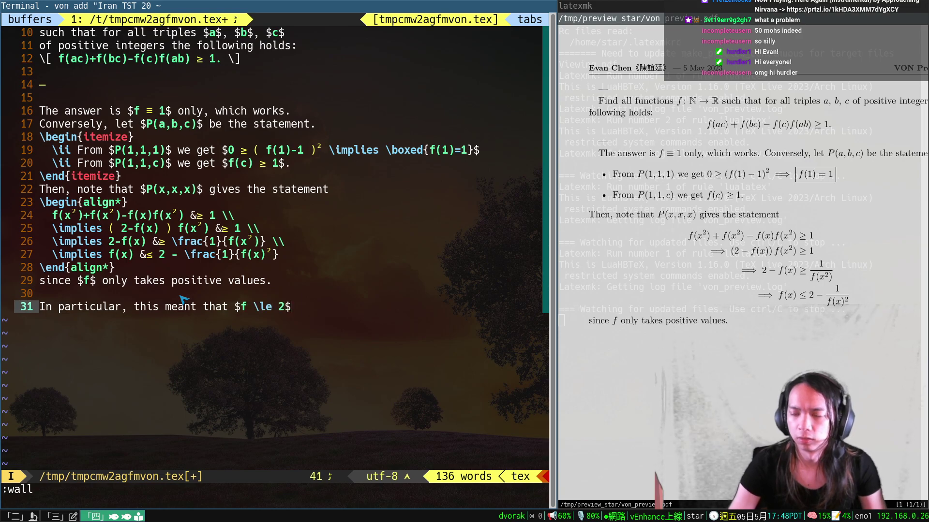
key("Escape")
type("Ffa(x)")
key("Escape")
type("A for all $x$.")
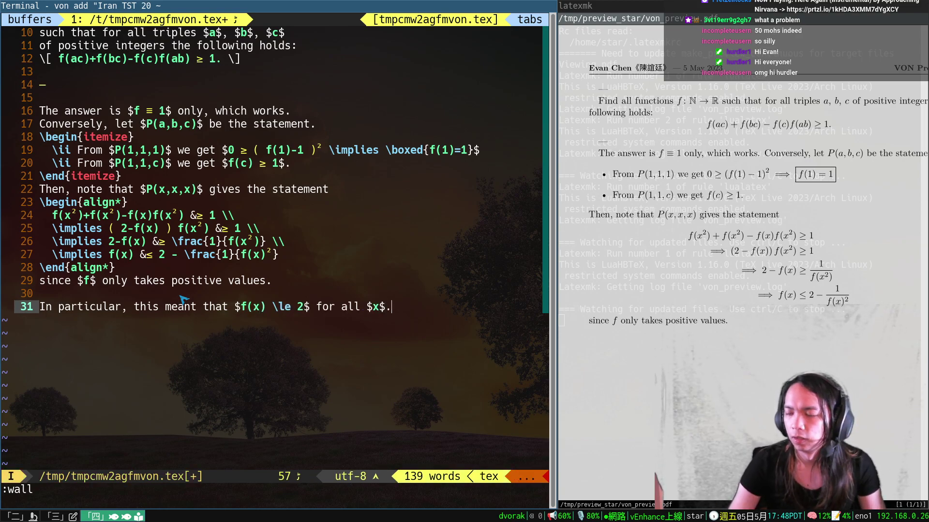
key("Return")
type("However,")
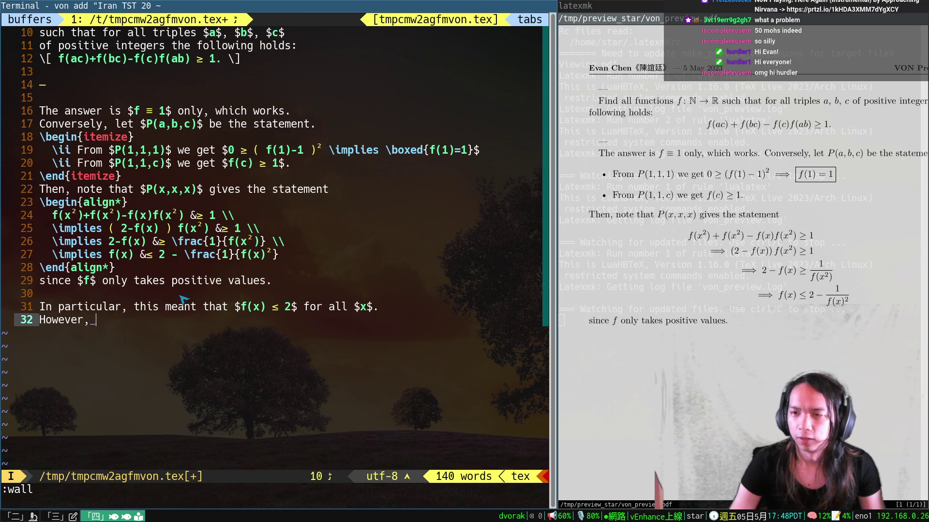
Split the sentence after 'In particular', add 'this implies that', and expand an itemize list below
key("Escape")
key("k")
key("f")
key("space")
key("r")
key("Return")
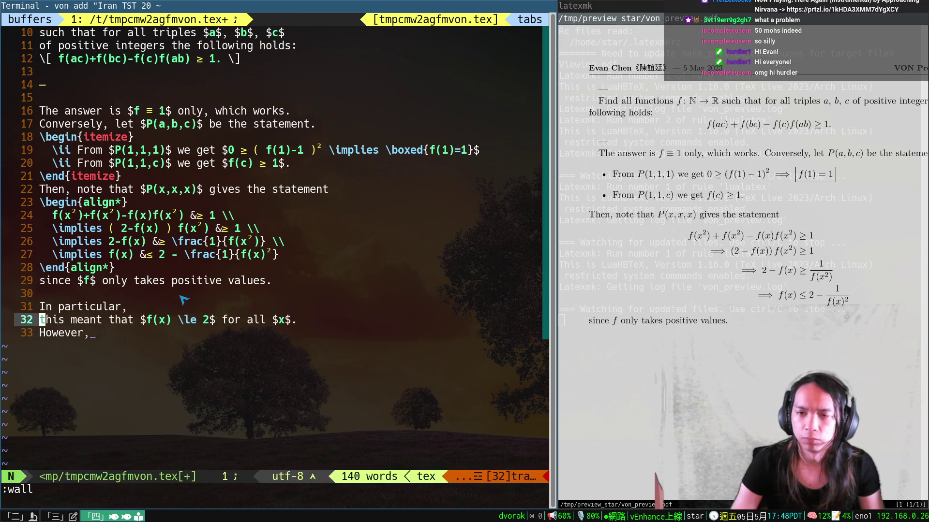
key("c")
key("c")
type("itemize")
key("F5")
key("f")
key("t")
key("asciitilde")
key("k")
key("k")
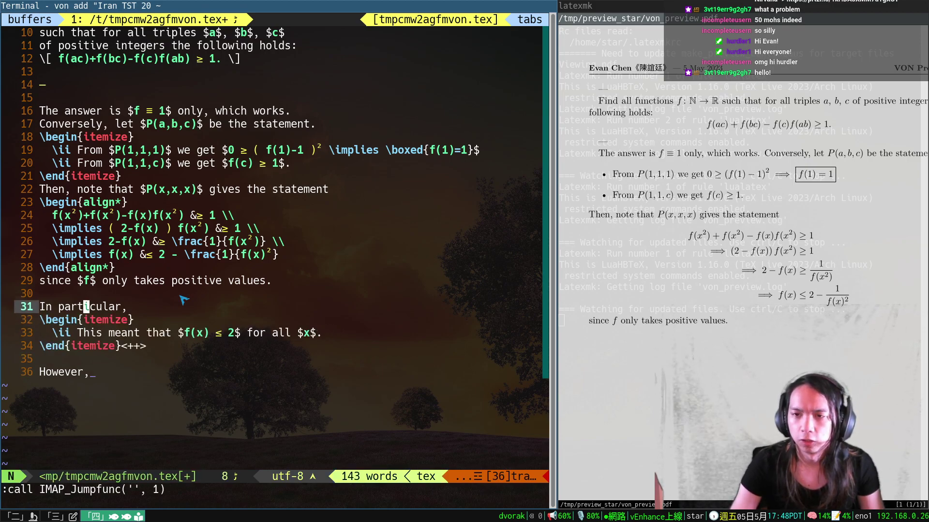
type("A this implies that")
key("Escape")
key("j")
key("j")
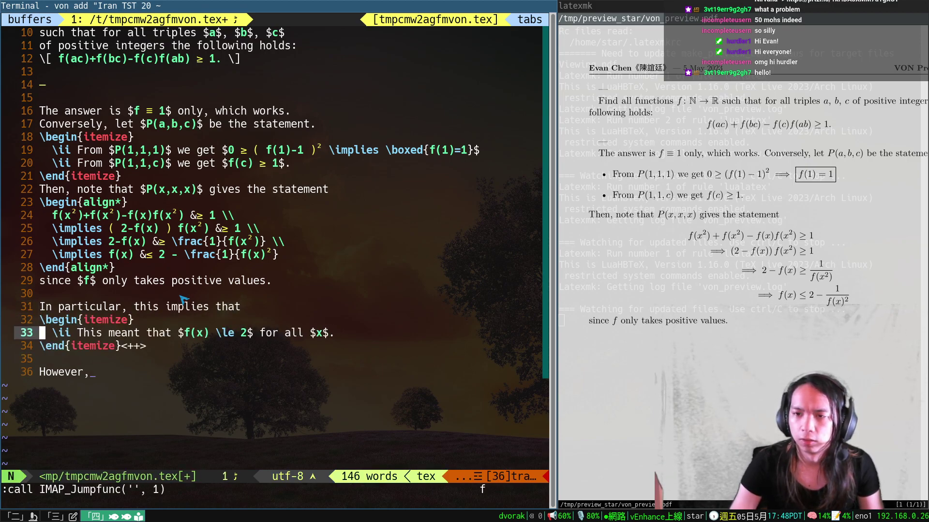
Reword the first bullet to 'we have $f(n) \le 2$' for all $n \ge 1$
key("b")
key("b")
type("c3wwe have")
key("Escape")
key("f")
key("x")
key("r")
key("n")
key("semicolon")
type("rna \\ge 1")
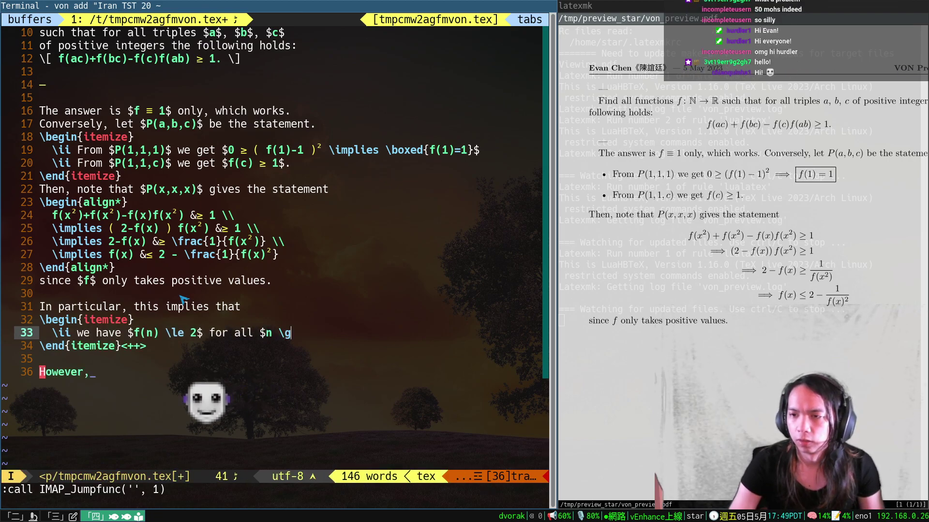
key("Escape")
Add a second bullet: $f(n) \le \frac 32$ for all $n \ge 1$, justified by the previous statement
key("y")
key("y")
type("p")
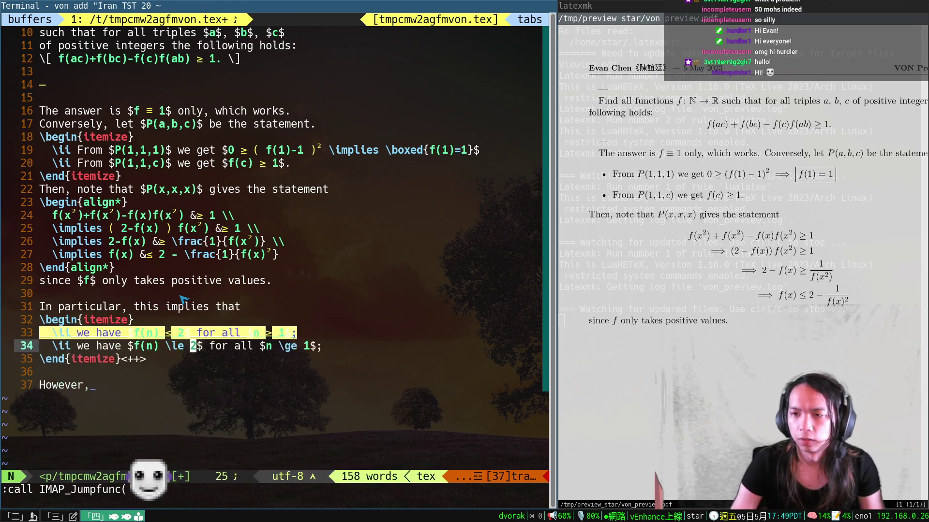
type("f2s\\frac 32")
key("Escape")
key("dollar")
type("i we have $f(n) ≤ \\frac 32$ for all $n ≥ 1$ (by using the previ")
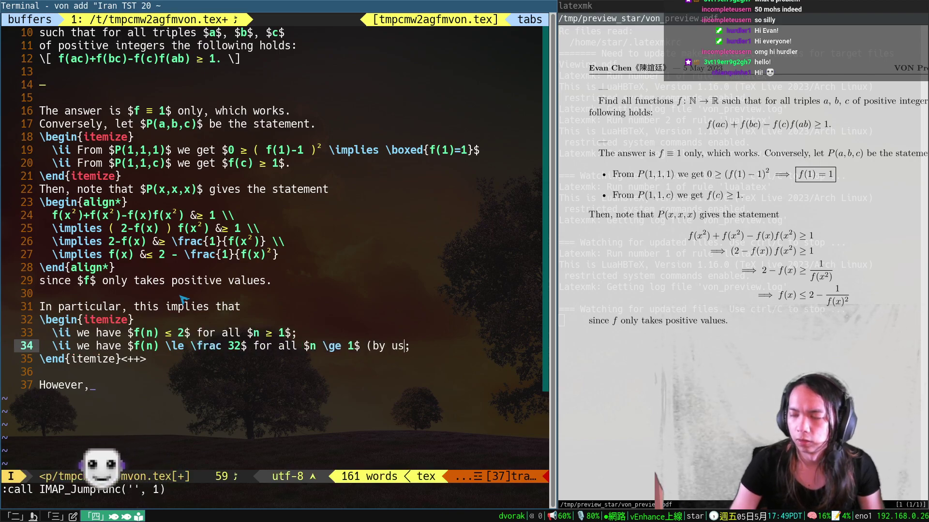
type("ous   stateme")
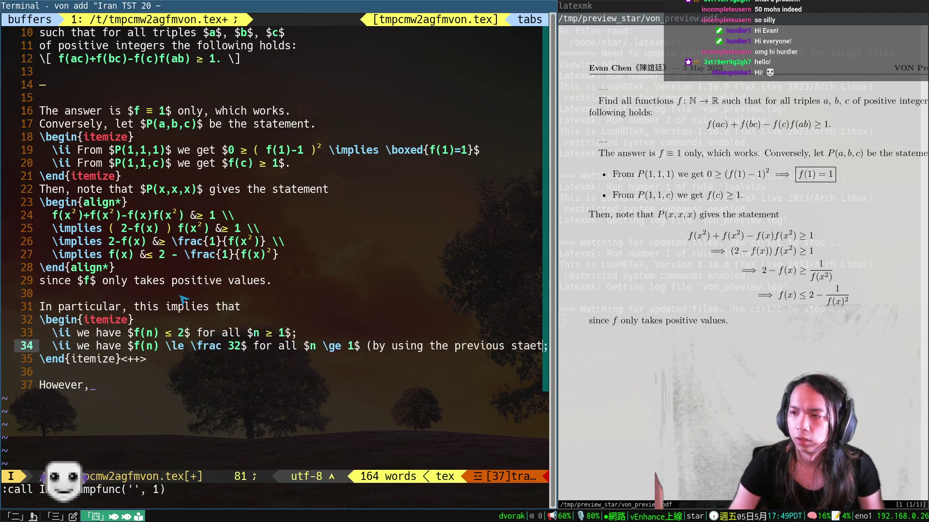
type("nt on $f(n^2) \\")
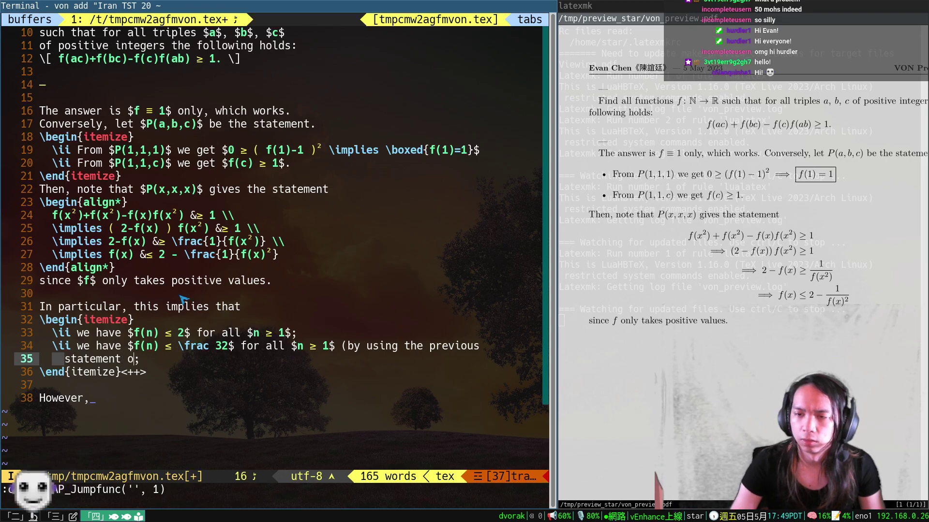
type("ge 2$)")
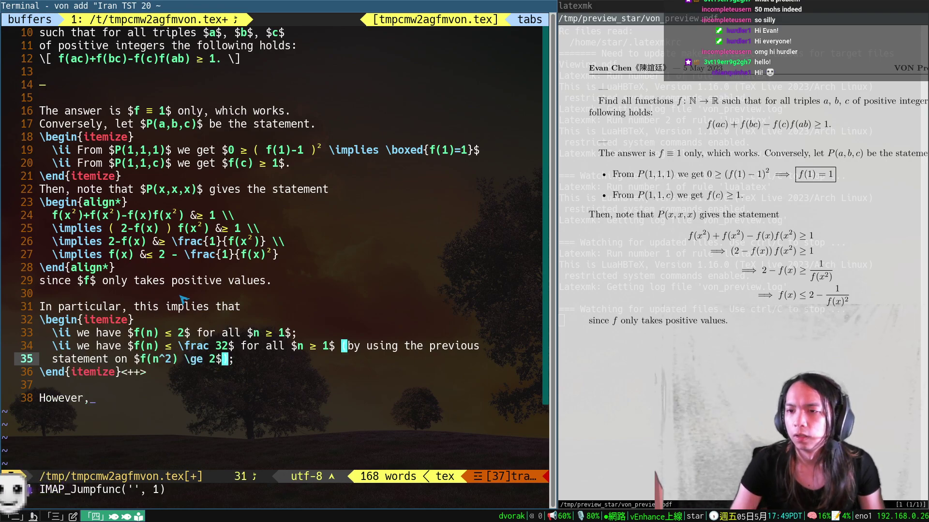
key("Escape")
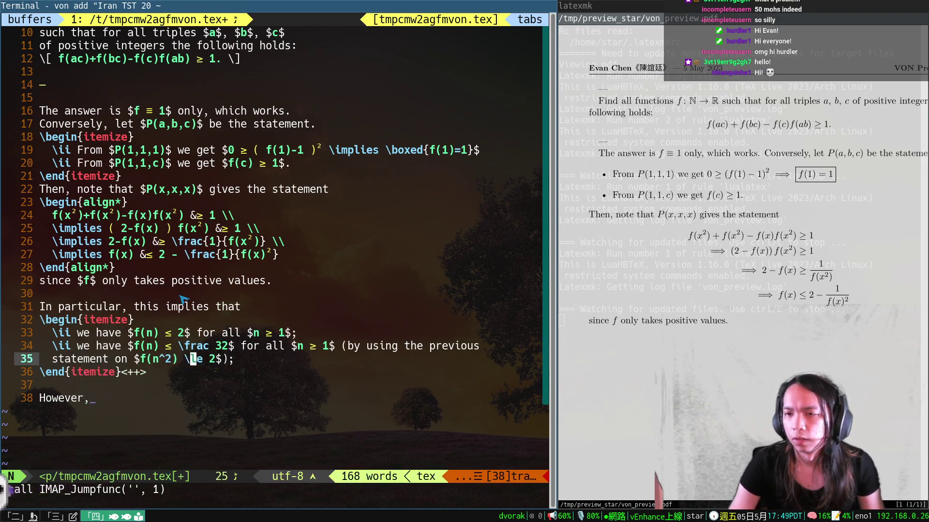
Duplicate the 3/2 bullet and change its bound to 4/3
key("k")
key("y")
key("j")
key("p")
key("f")
key("3")
key("r")
key("4")
key("l")
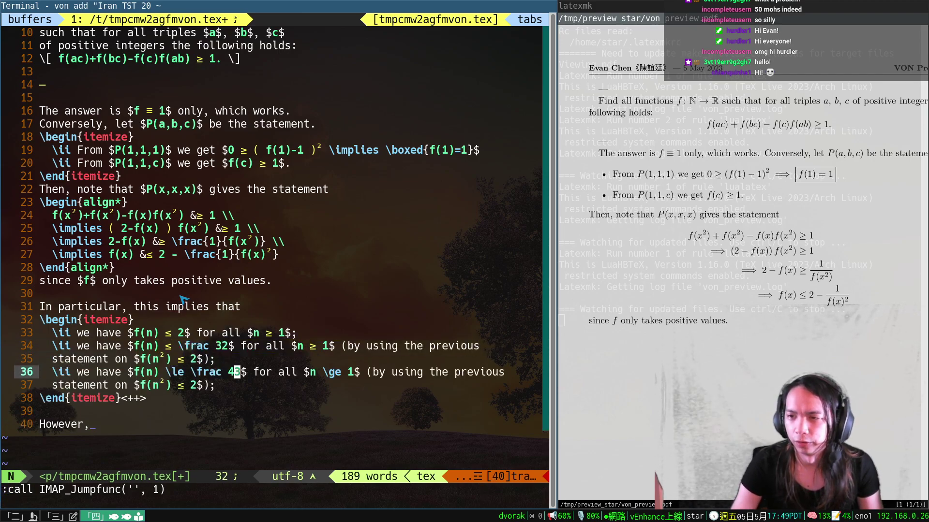
key("j")
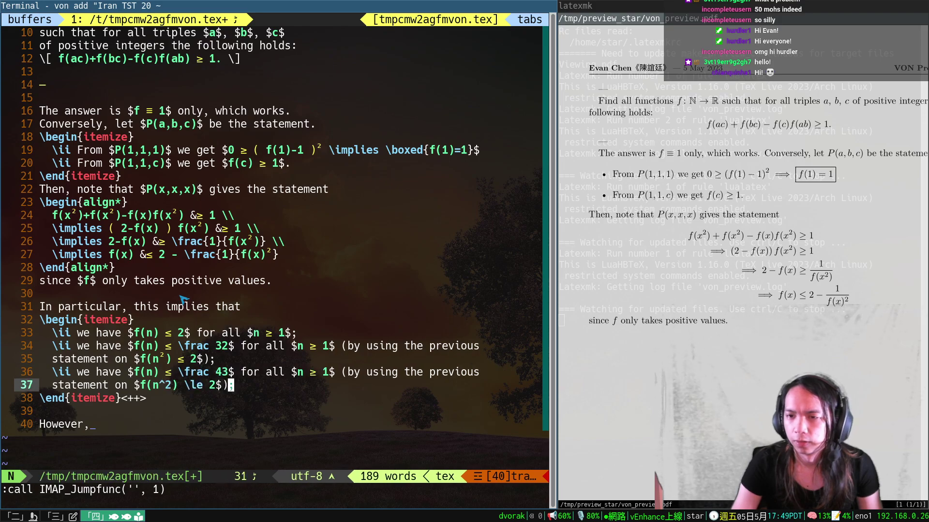
key("k")
key("k")
type("Focwto get")
key("Escape")
Reword the 4/3 justification to 'again by previous'; end it with a semicolon and delete the redundant line
key("j")
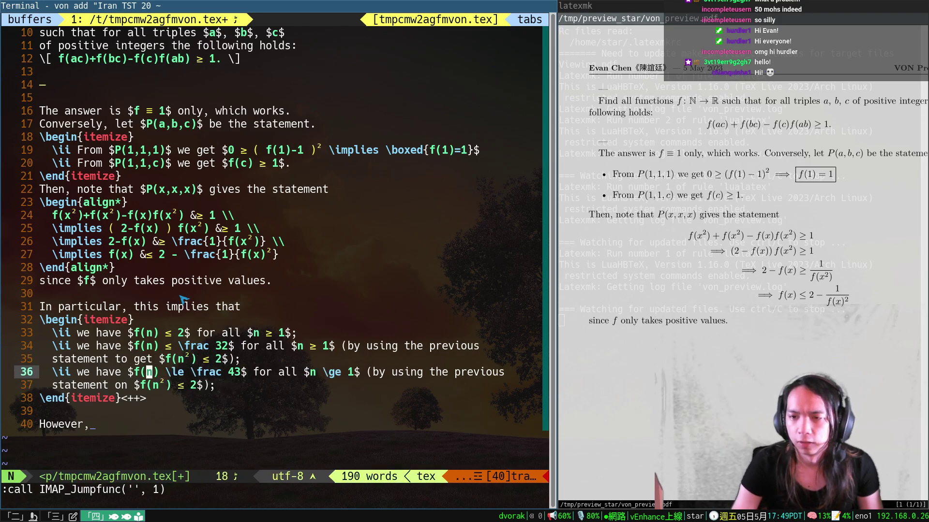
key("j")
key("F")
key("o")
key("period")
key("f")
key("2")
type("kfbCagain by previous),")
key("Escape")
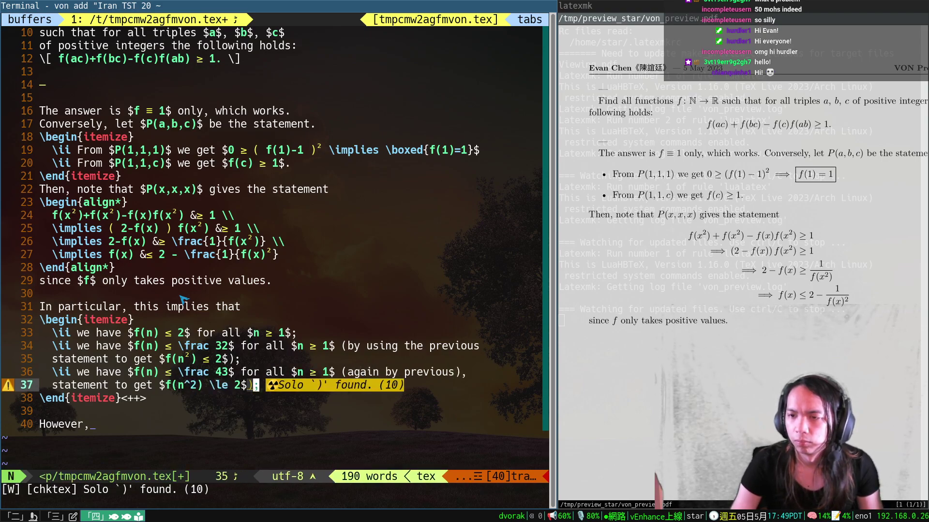
key("r")
key("semicolon")
key("y")
key("y")
key("j")
key("d")
key("d")
Paste another copy of the bullet and change its bound to 5/4
key("P")
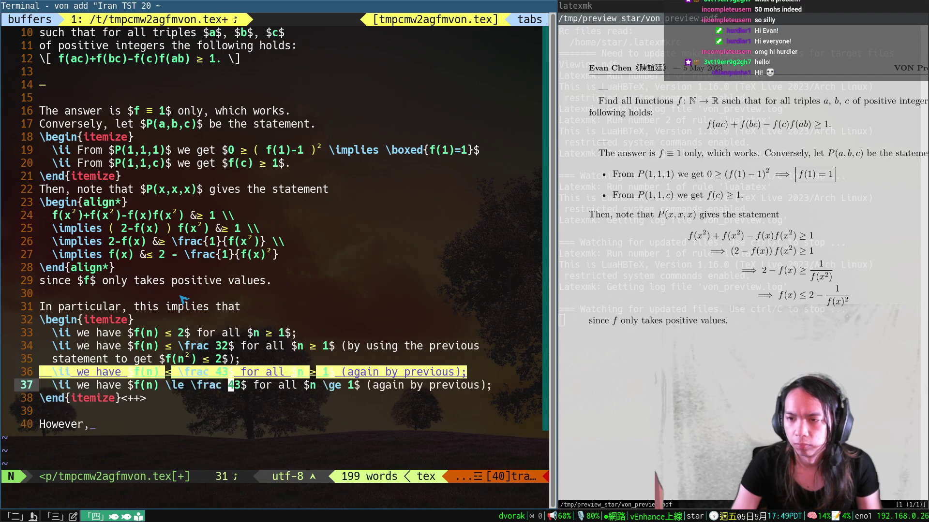
key("f")
key("4")
key("r")
key("5")
key("r")
key("4")
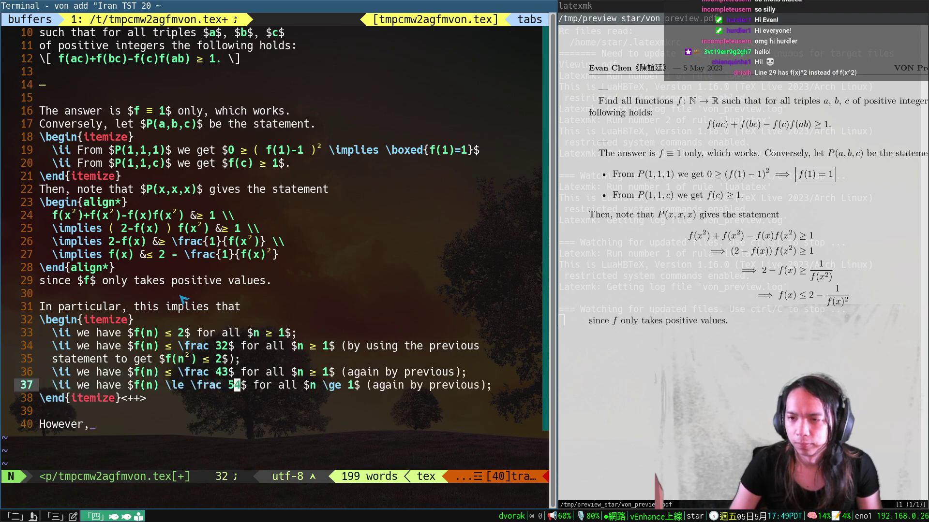
Add a final '\ii and so on.' bullet and delete the leftover 'However' and blank lines
type("o\\")
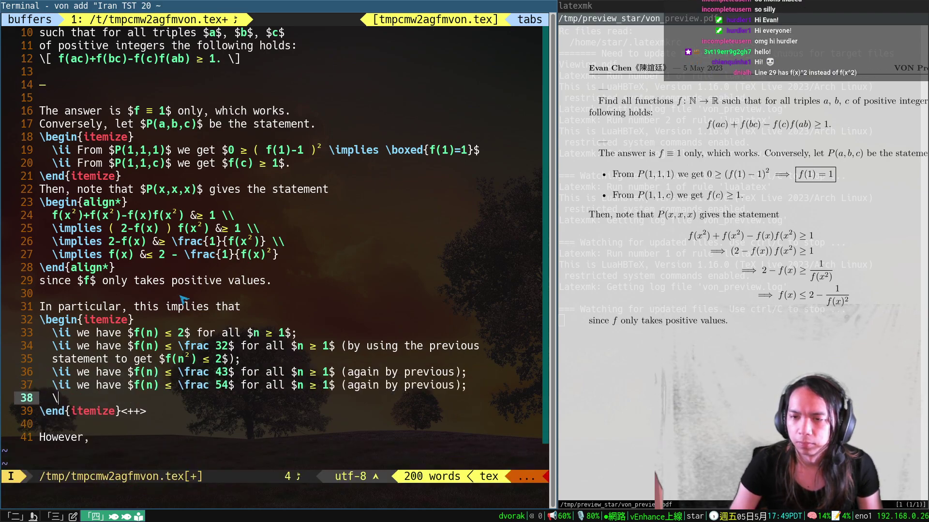
type("ii and ")
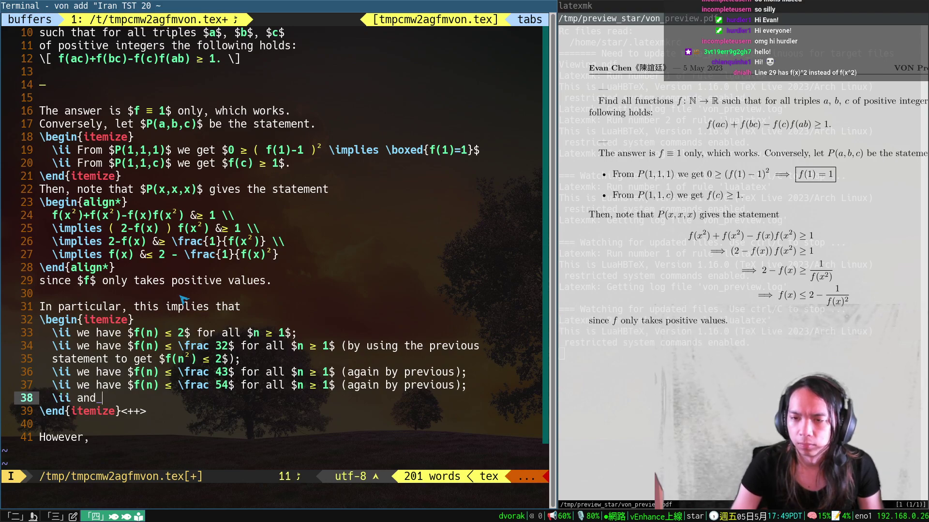
type("so on.")
key("ctrl+j")
key("Escape")
key("j")
key("d")
key("d")
key("d")
key("d")
Start the conclusion 'It follows that $f(n)' after the list, fixing a misspelling
type("oIt fllo")
key("Escape")
type("boa")
key("Escape")
type("ddciwfollows")
type(" that $f(n) \\le")
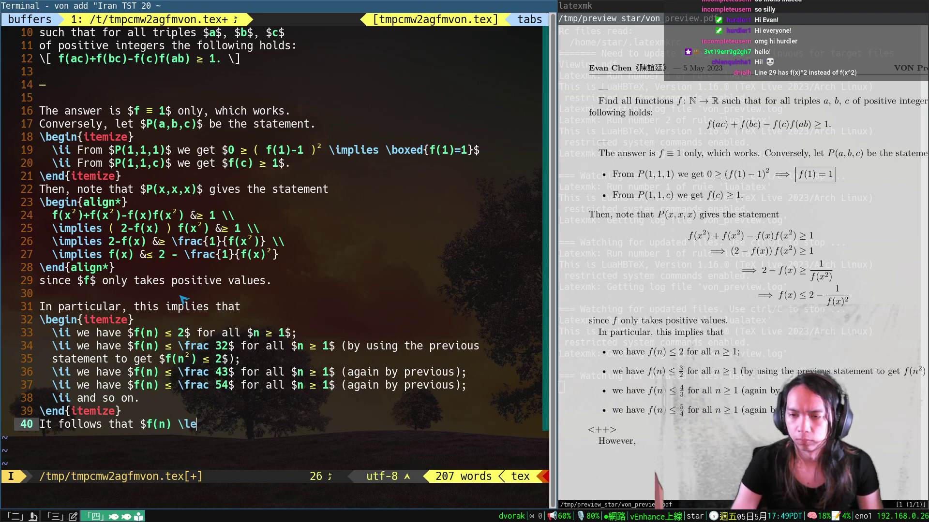
key("BackSpace")
key("BackSpace")
Complete the conclusion '$f(n) = 1$.' and save the file
type("= 1$.")
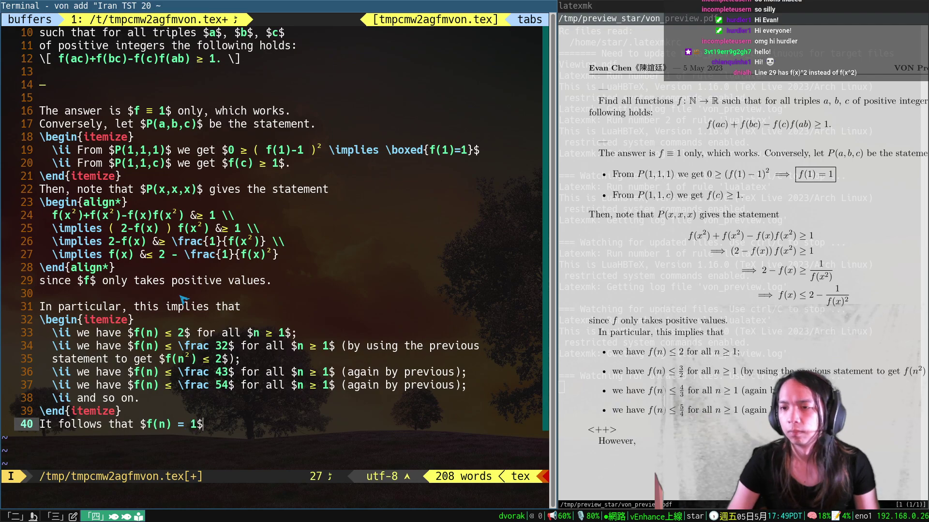
key("Escape")
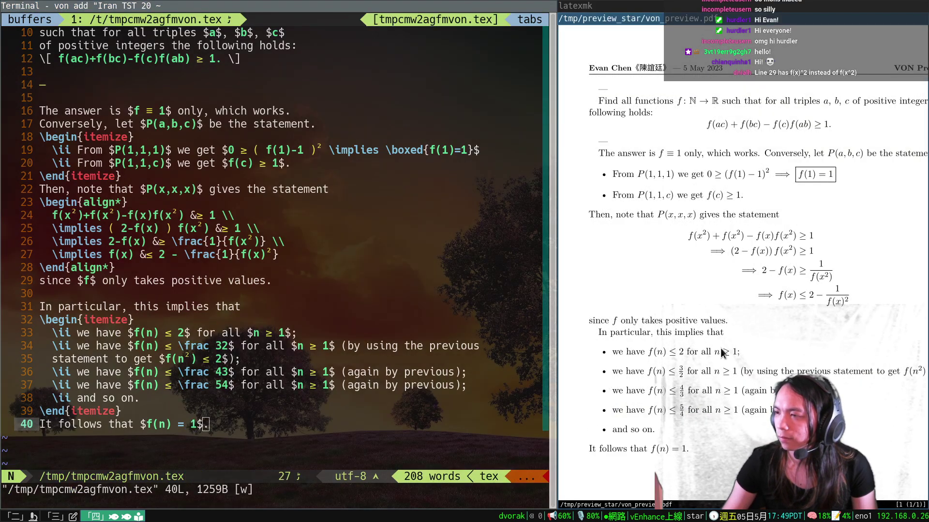
scroll(723, 353, "down", 1)
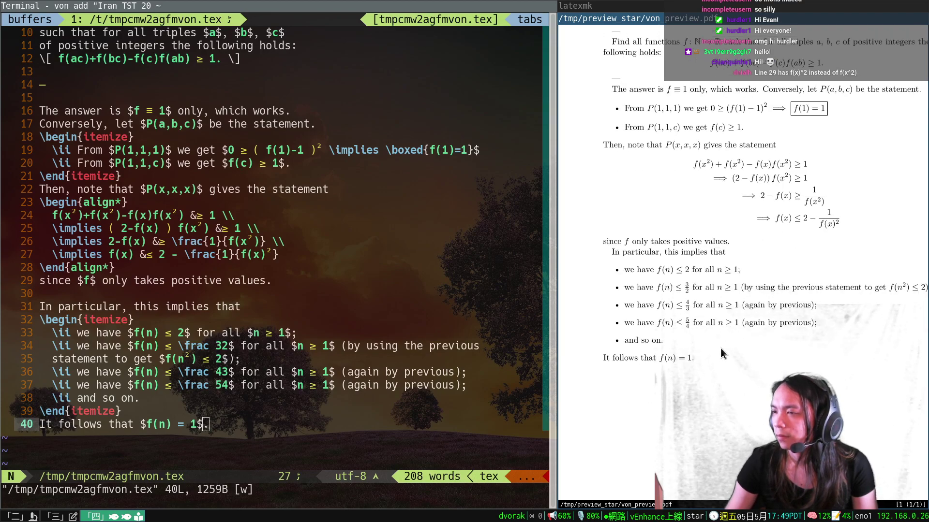
On line 27, correct f(x)^2 to f(x^2) and check the matching parenthesis with %
left_click(320, 373)
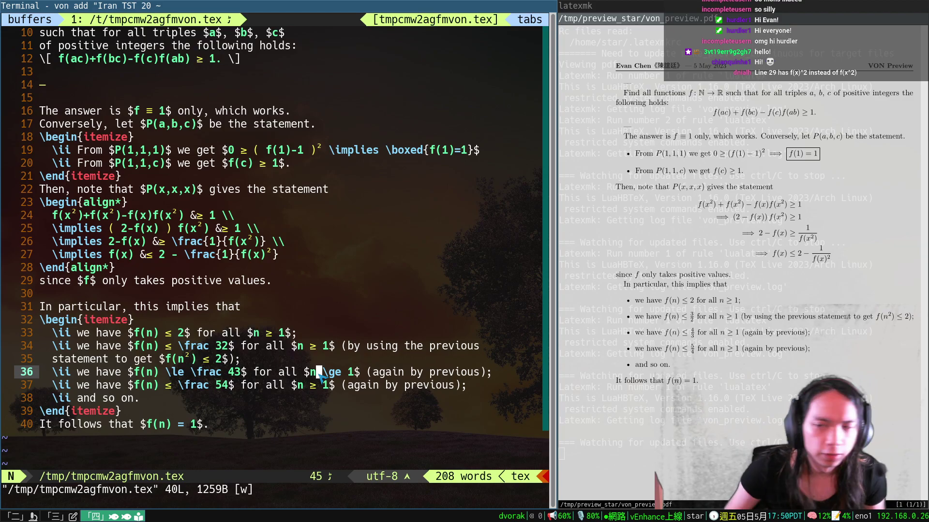
left_click(133, 255)
left_click(117, 281)
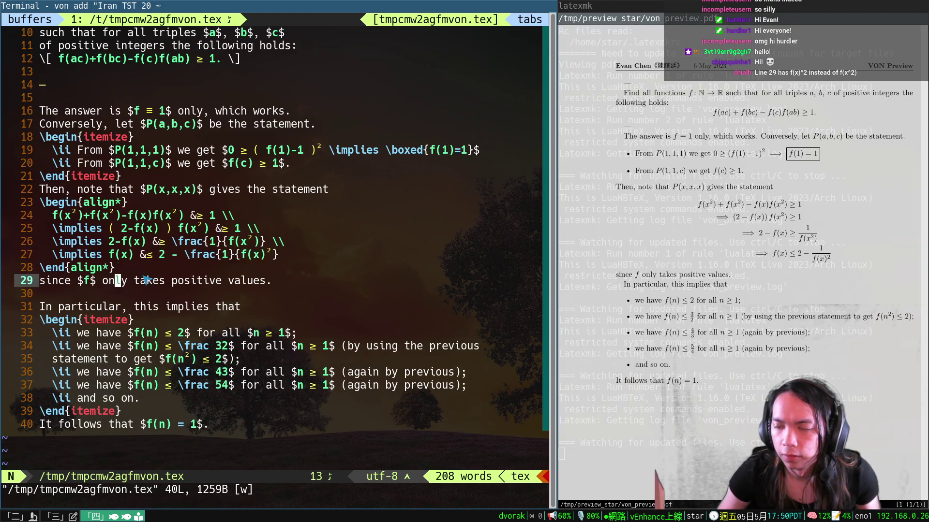
left_click(264, 255)
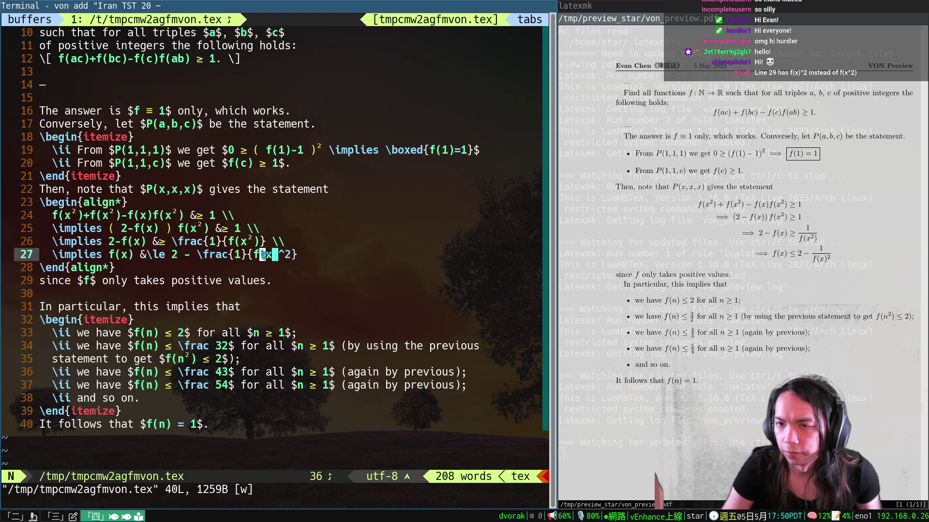
type("%xla)")
key("Escape")
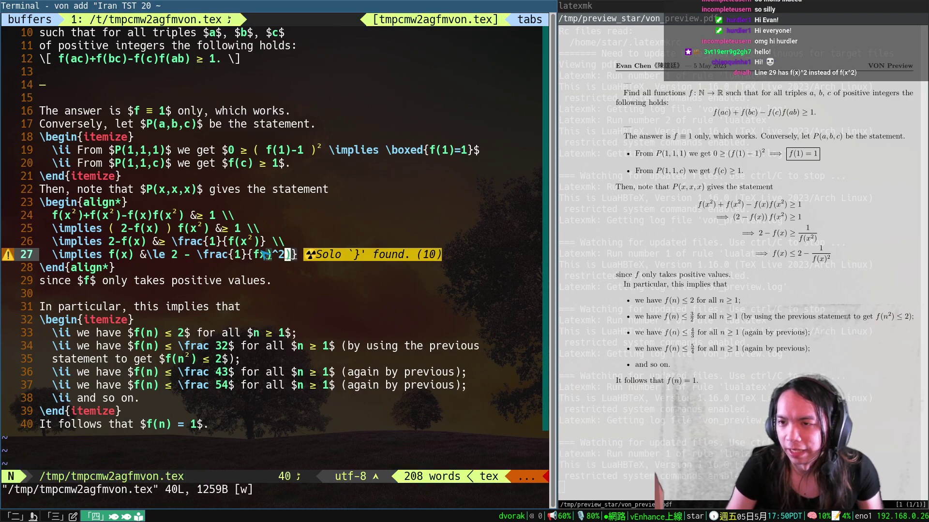
key("%")
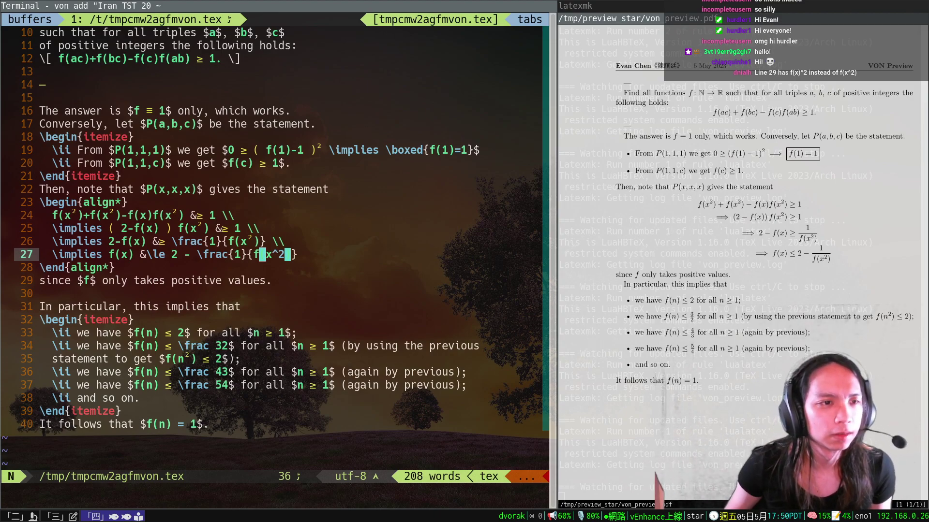
left_click(154, 254)
key("super+Return")
Quit the write-up and shorten the metadata URL to the aops.com domain without the thread id
key("ctrl+d")
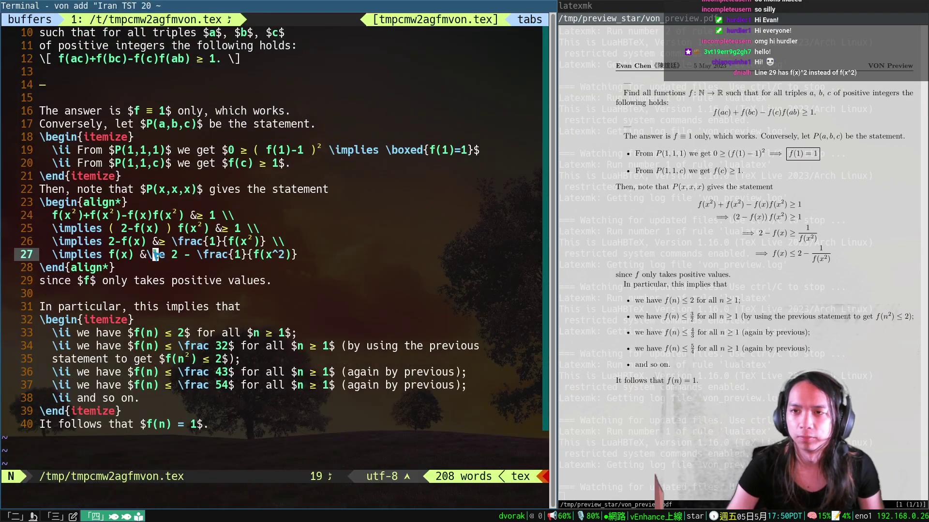
key("Z")
key("Z")
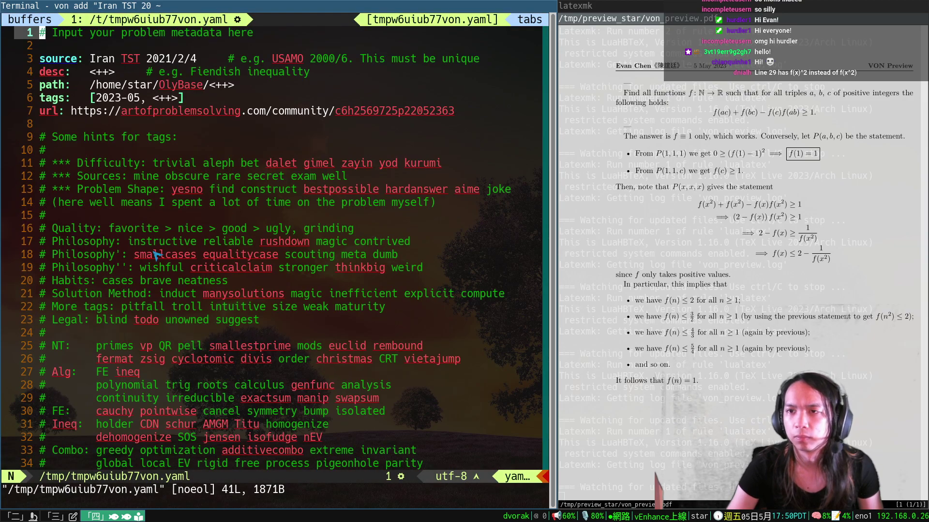
key("j")
key("j")
key("j")
key("j")
key("j")
key("j")
type("facwaops")
key("Escape")
key("w")
key("w")
key("w")
key("w")
key("w")
key("w")
key("d")
key("t")
key("p")
Enter the description $f(ac)+f(bc)-f(c)f(ab) \geq 1$ and set the path folder to Algebra/, replacing NumTheory
key("ctrl+j")
type("$f(a")
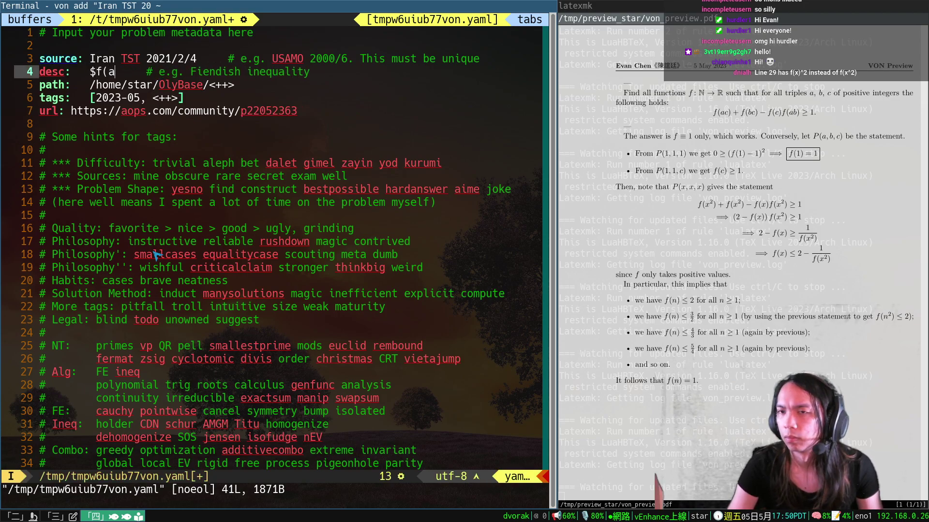
type("c)+f(bc)-f(")
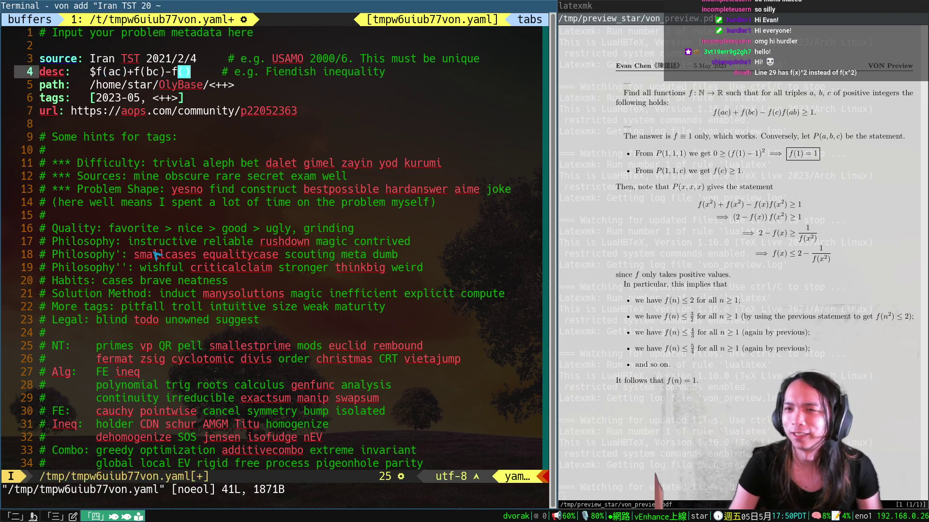
type("c)f(ab) ")
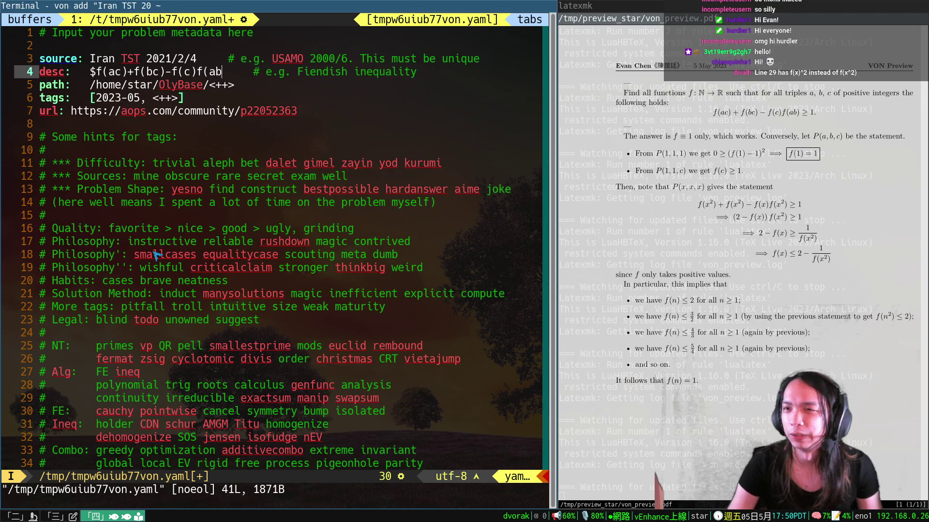
type("\\g")
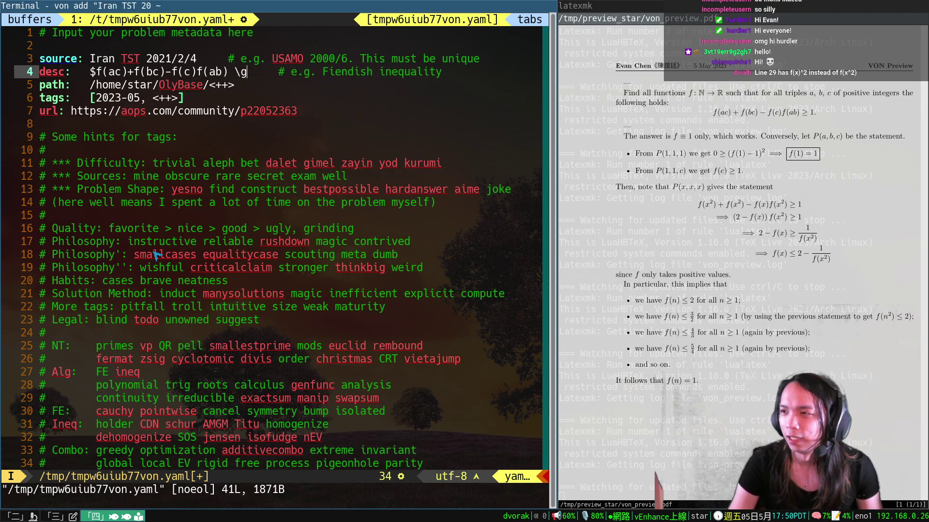
type("eq 1$")
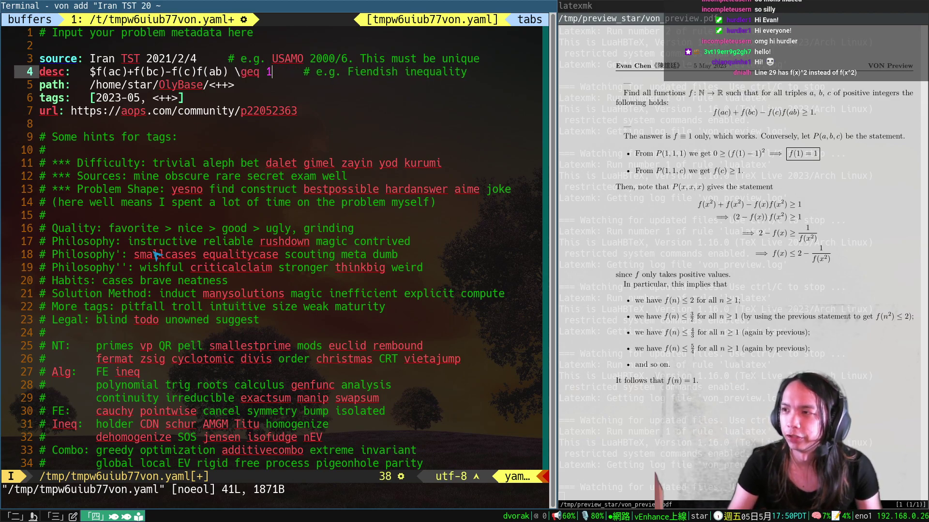
key("ctrl+j")
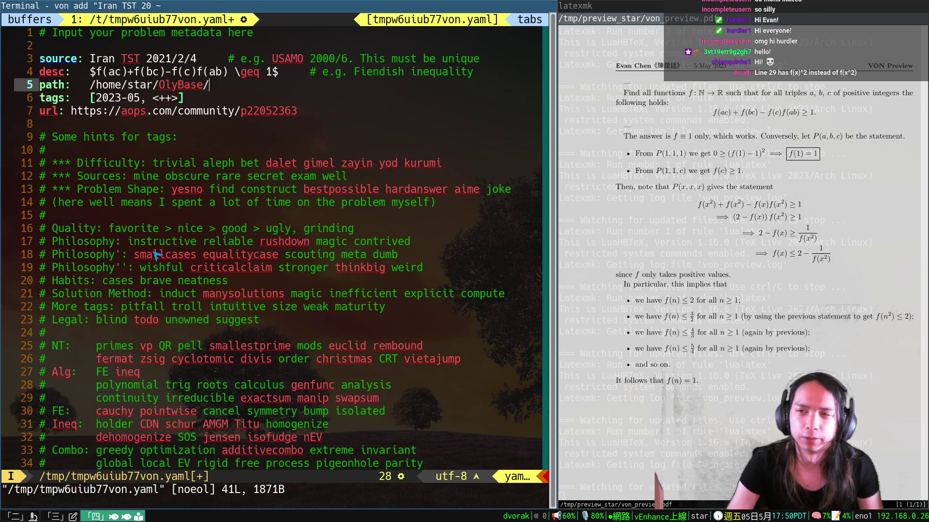
type("Num")
key("ctrl+x")
key("ctrl+f")
key("ctrl+j")
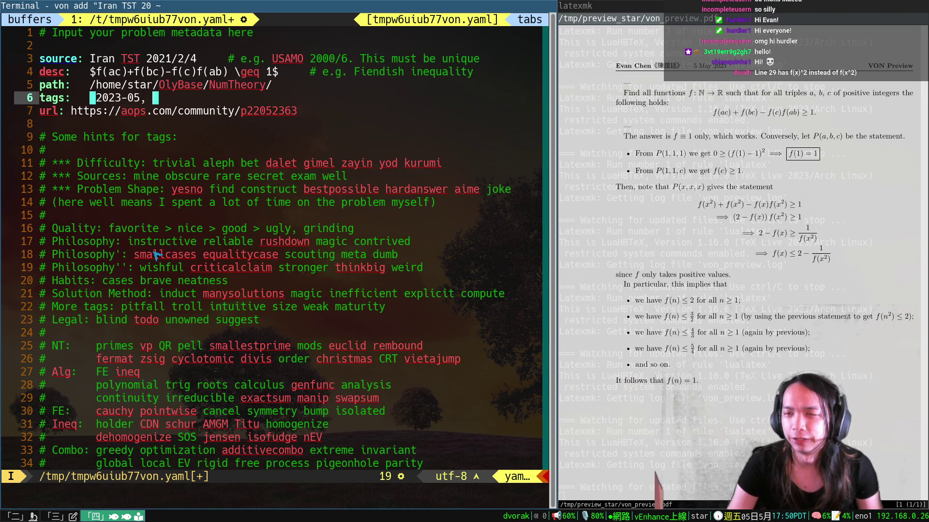
key("Escape")
key("k")
key("dollar")
key("T")
key("slash")
type("CAl")
key("ctrl+x")
key("ctrl+f")
key("Escape")
Add the tags FE, size and trivial, then save the metadata
type("jiF")
type("E, ")
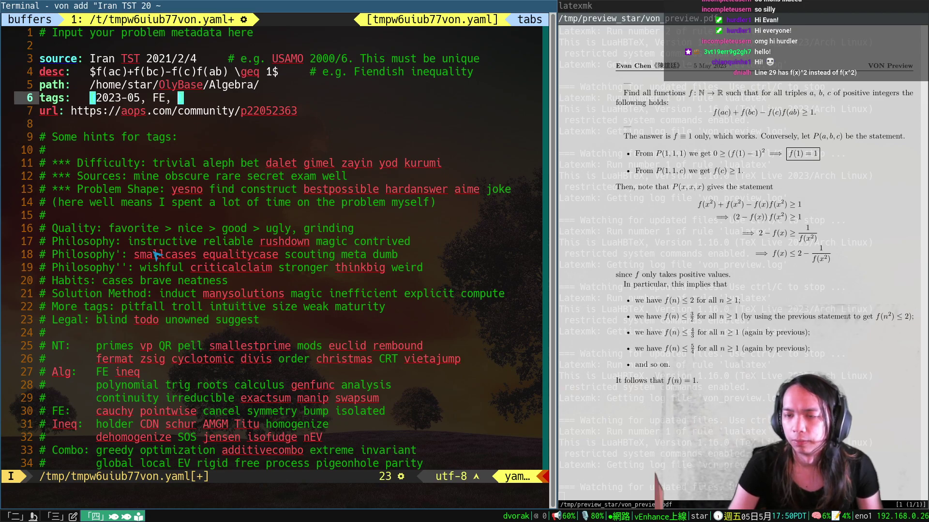
type("trivial")
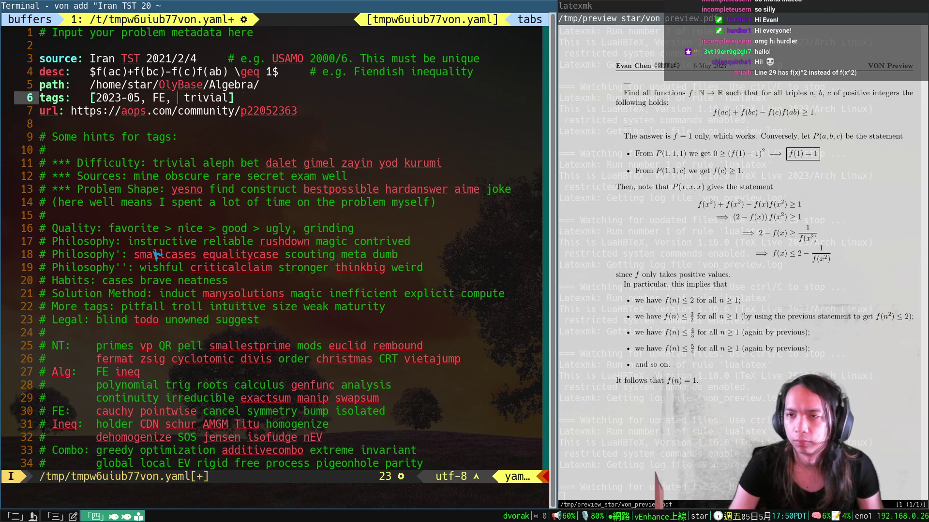
key("ctrl+s")
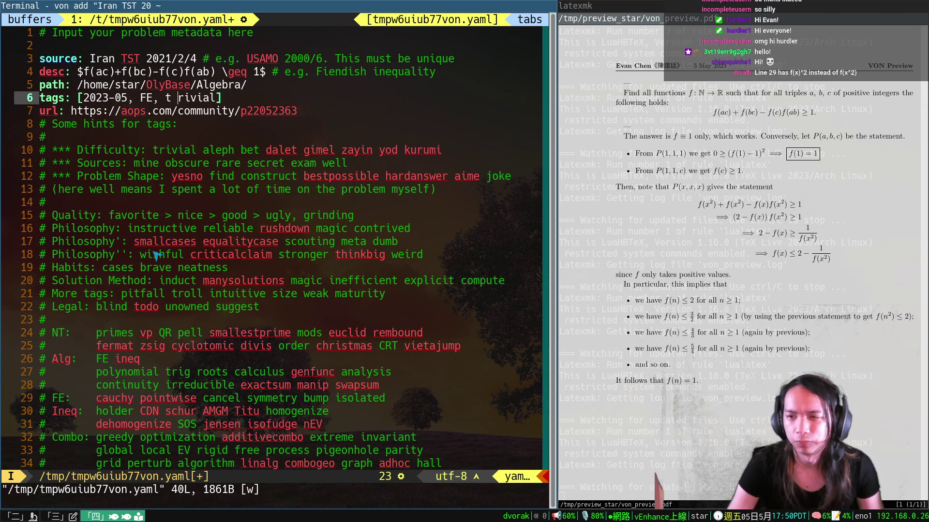
type("size,")
key("Escape")
key("b")
key("b")
key("d")
key("w")
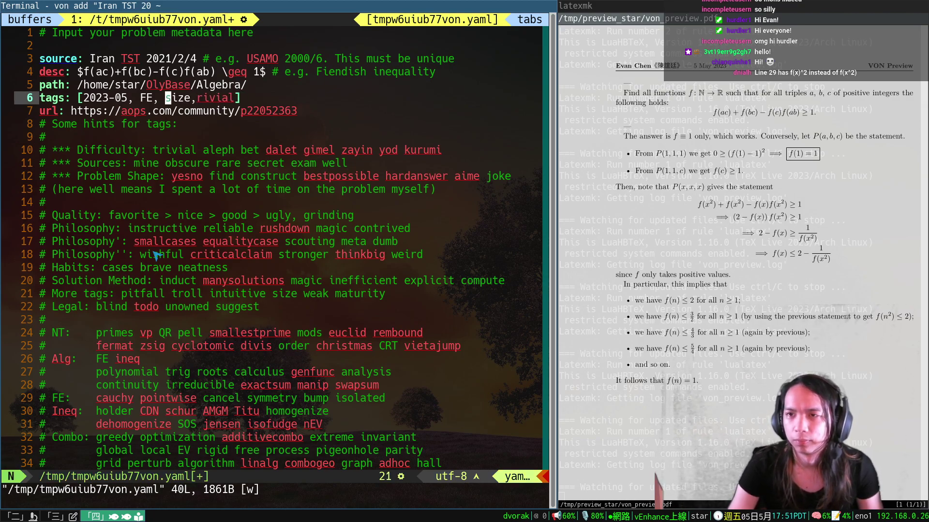
key("f")
key("comma")
type("a t")
key("Escape")
key("ctrl+s")
Quit Neovim and open the Iran TST 2021/2/4 AoPS thread in the browser with von br
type(":q")
key("Return")
type("von br \"Iran TST 2")
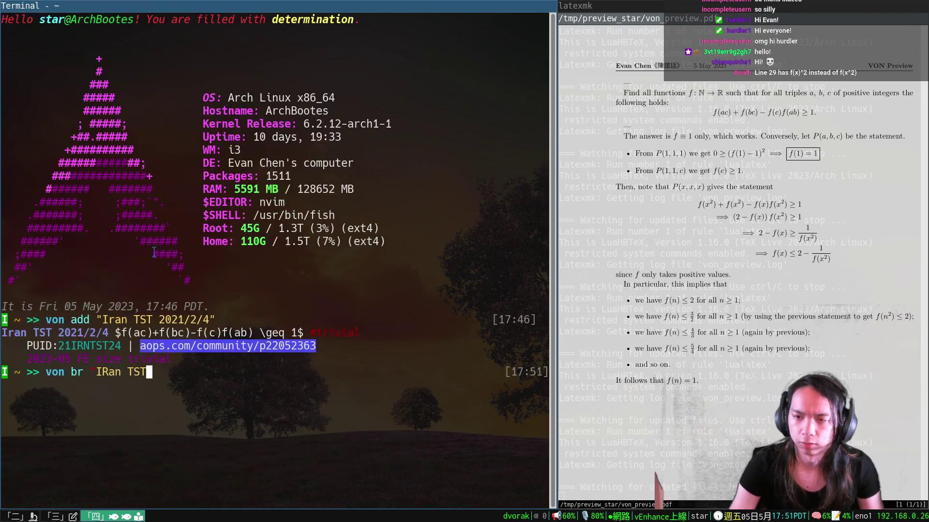
type("021/2/4\"")
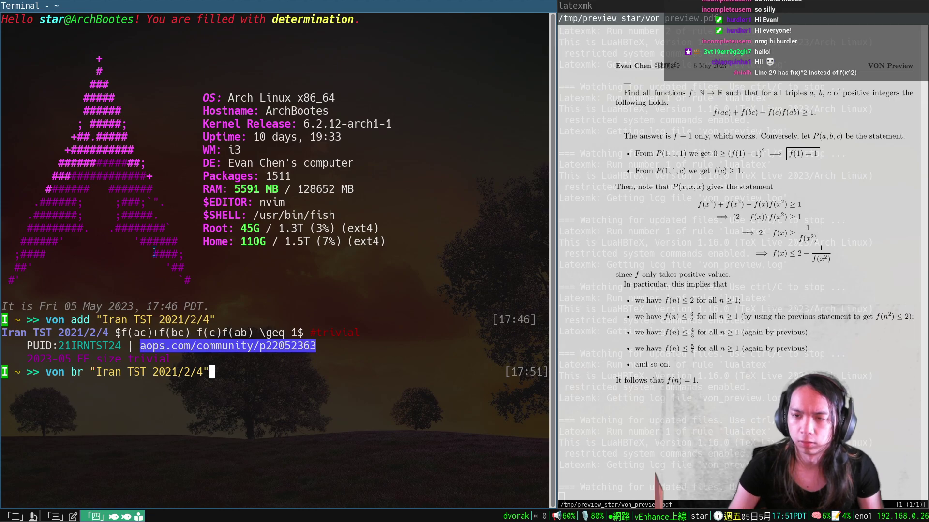
key("Return")
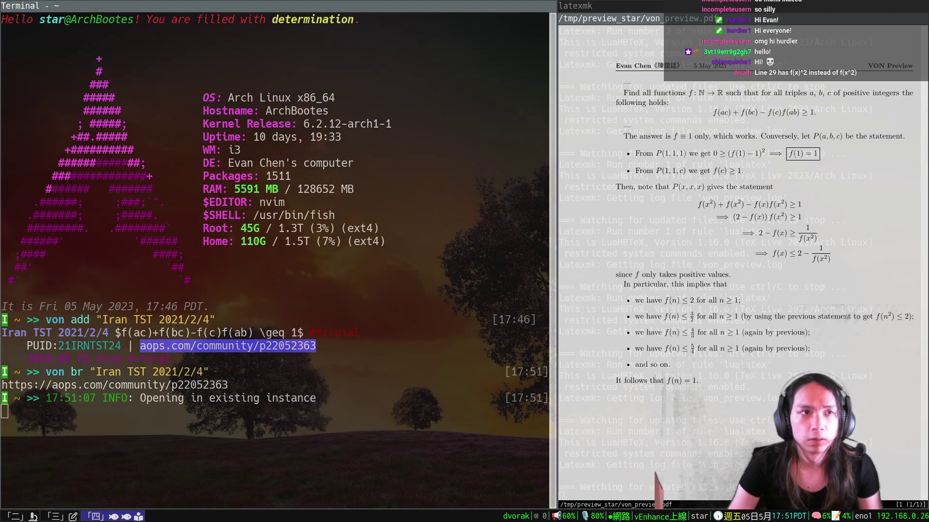
Copy the solution in AoPS markup to the clipboard via von show -ab 1 | putclip
type("von show \"Ir")
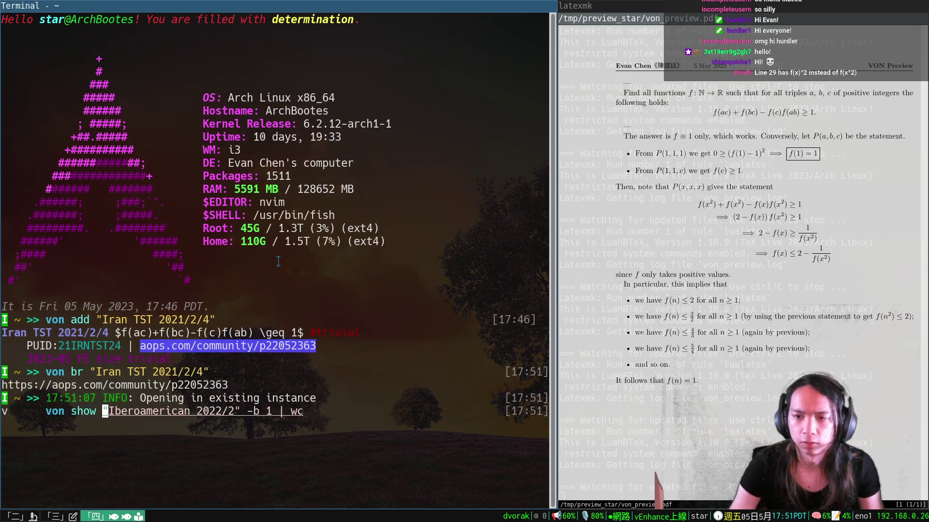
type("an TST 201")
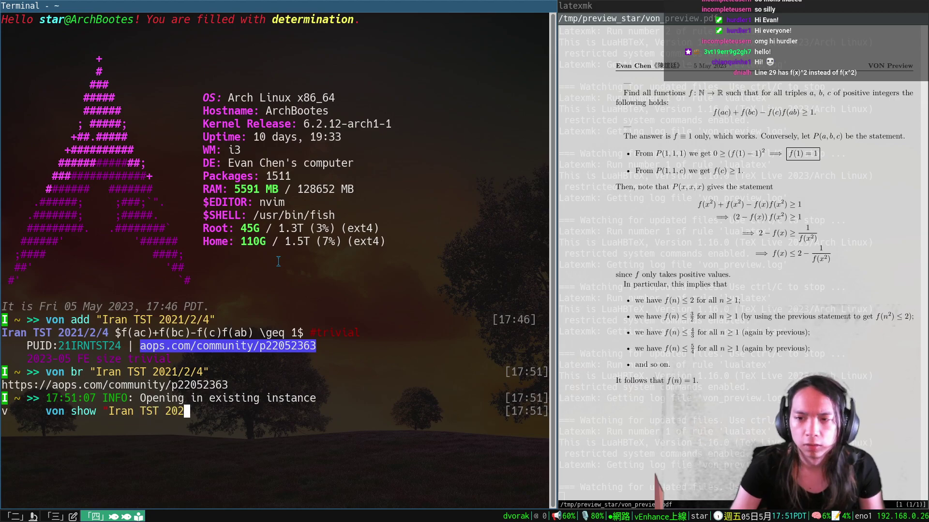
type("1/2/4\" -ab 1")
key("Return")
key("Up")
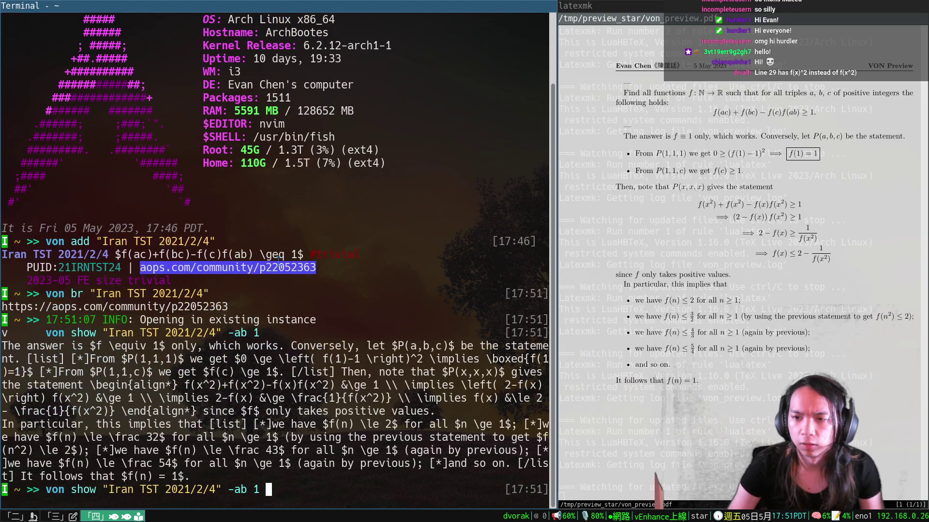
type("| putclip")
key("Return")
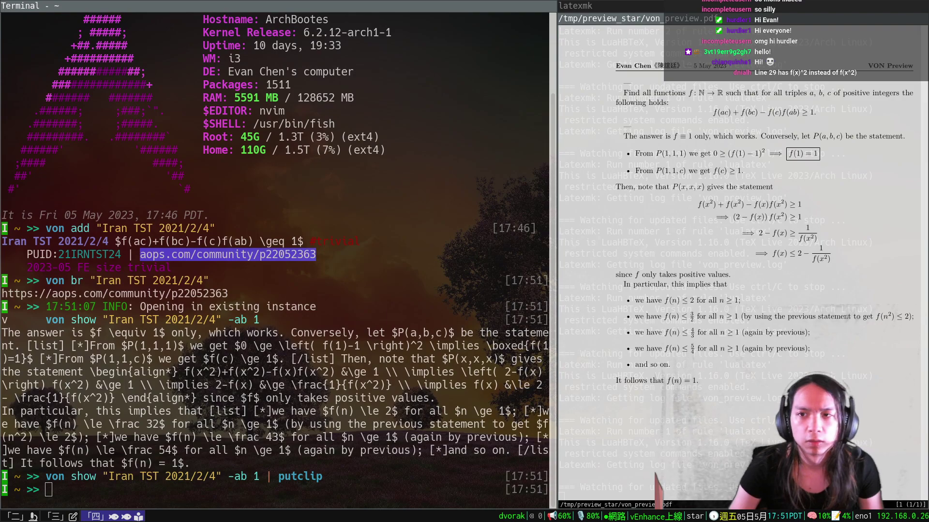
left_click(278, 255)
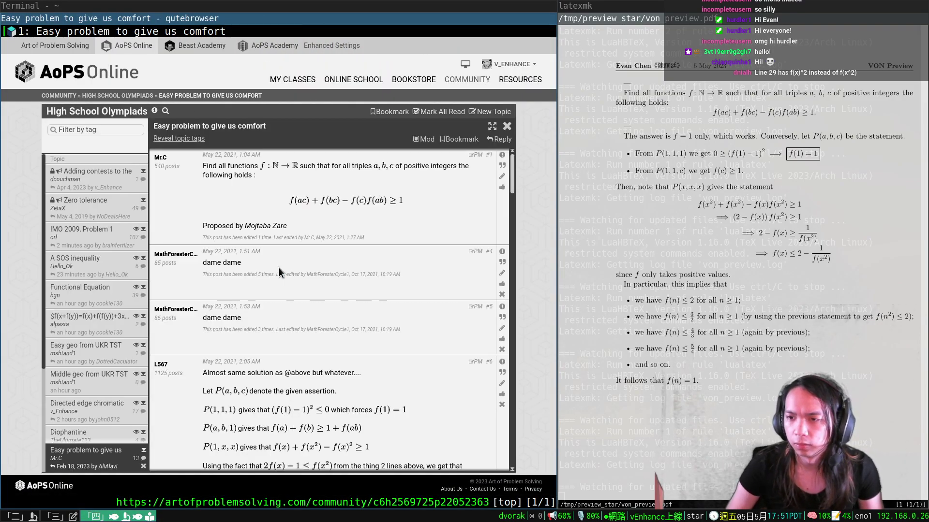
scroll(278, 267, "down", 10)
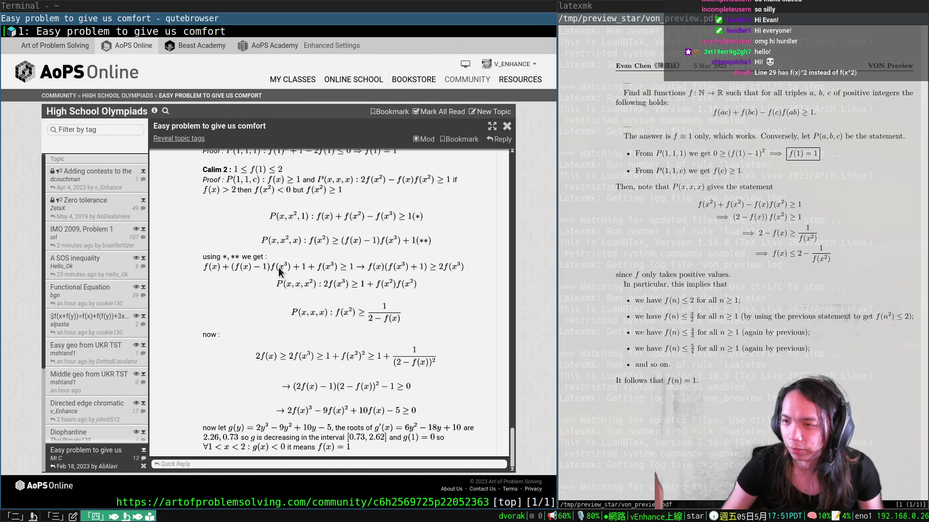
scroll(312, 429, "up", 5)
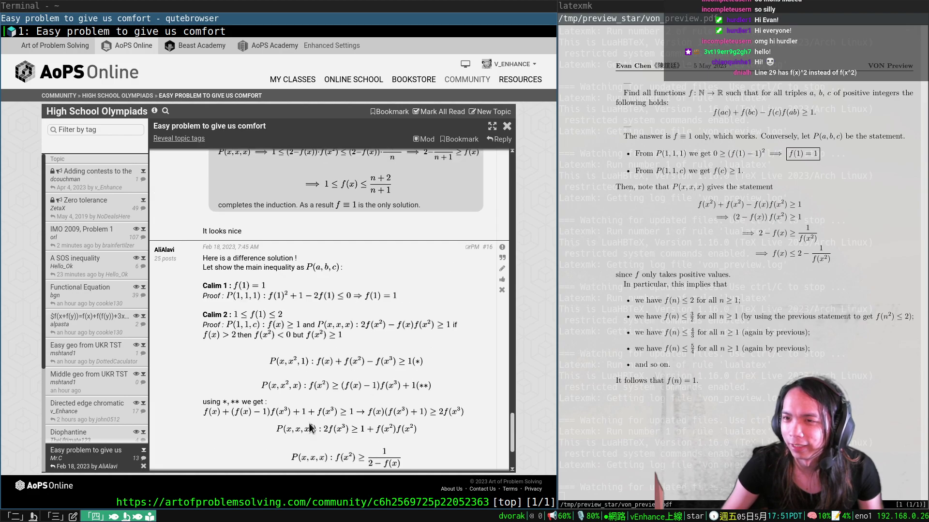
scroll(310, 428, "up", 6)
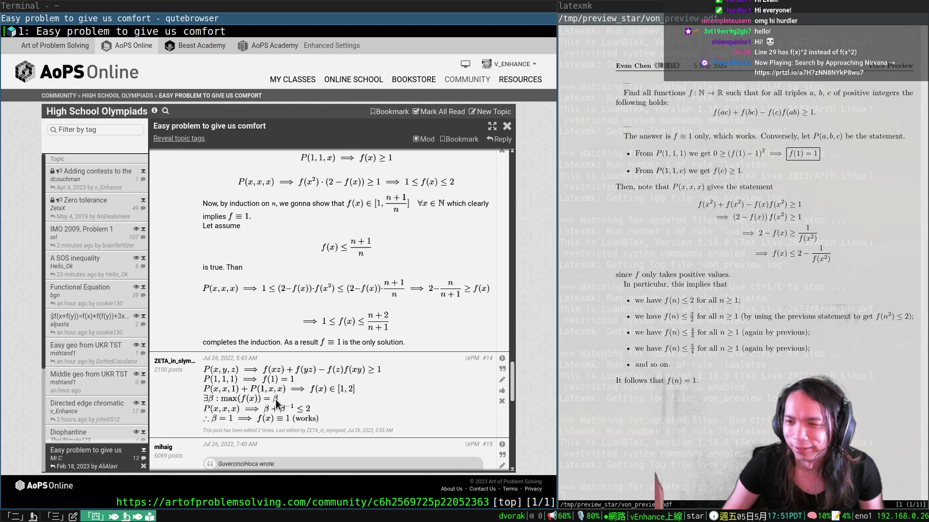
scroll(275, 399, "down", 2)
scroll(275, 399, "up", 5)
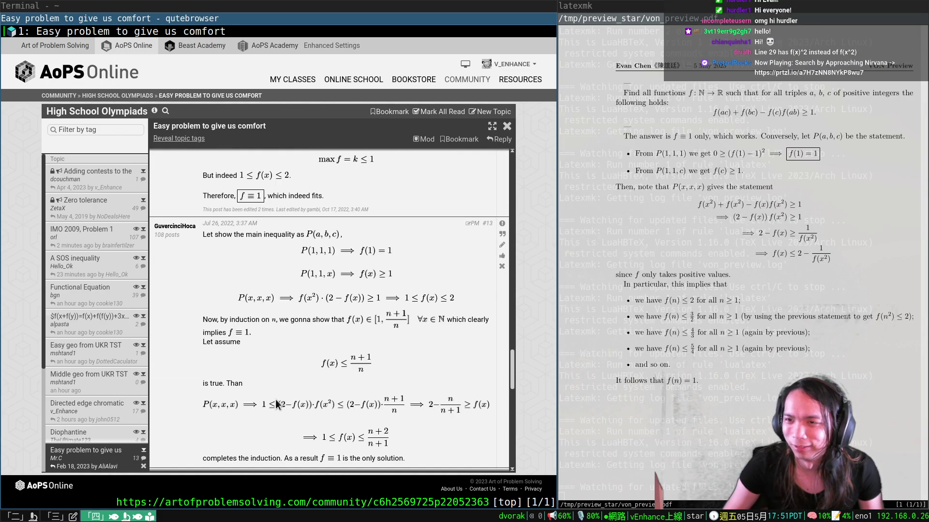
scroll(275, 405, "down", 3)
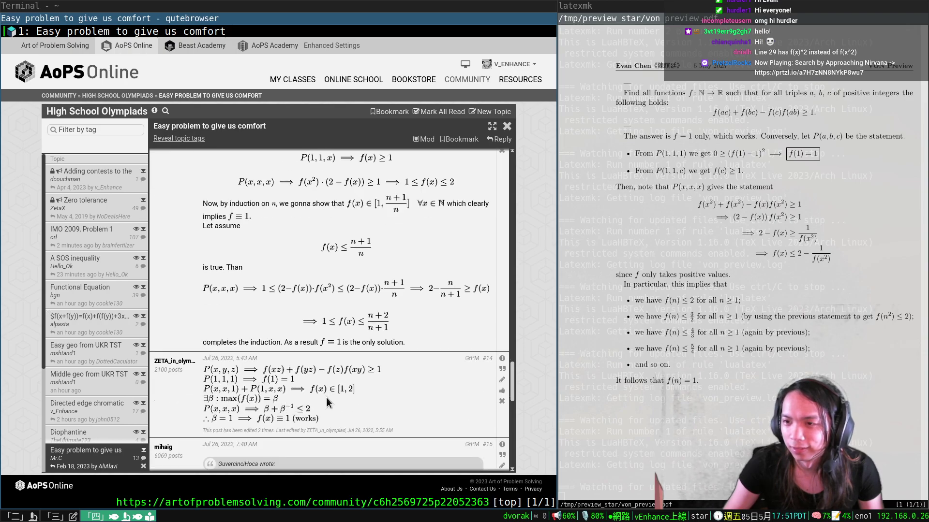
scroll(326, 397, "up", 7)
scroll(326, 404, "up", 8)
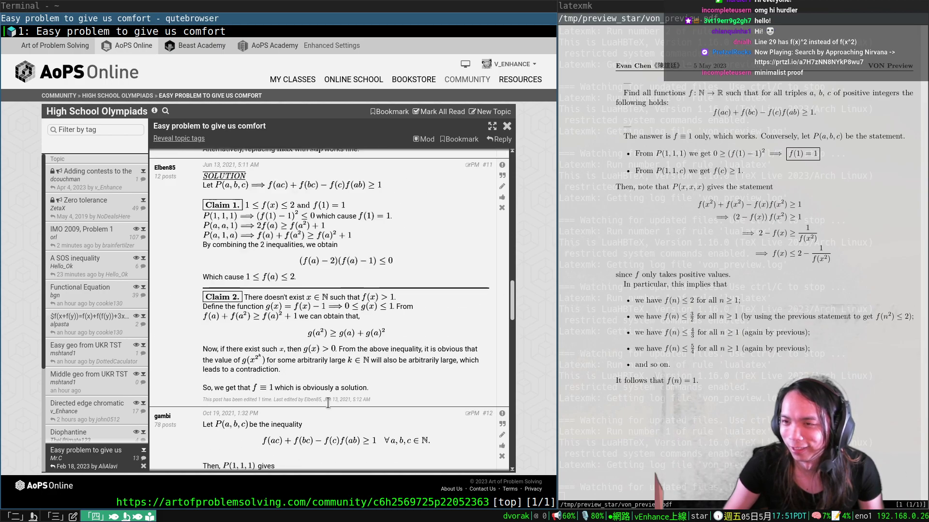
scroll(366, 409, "up", 4)
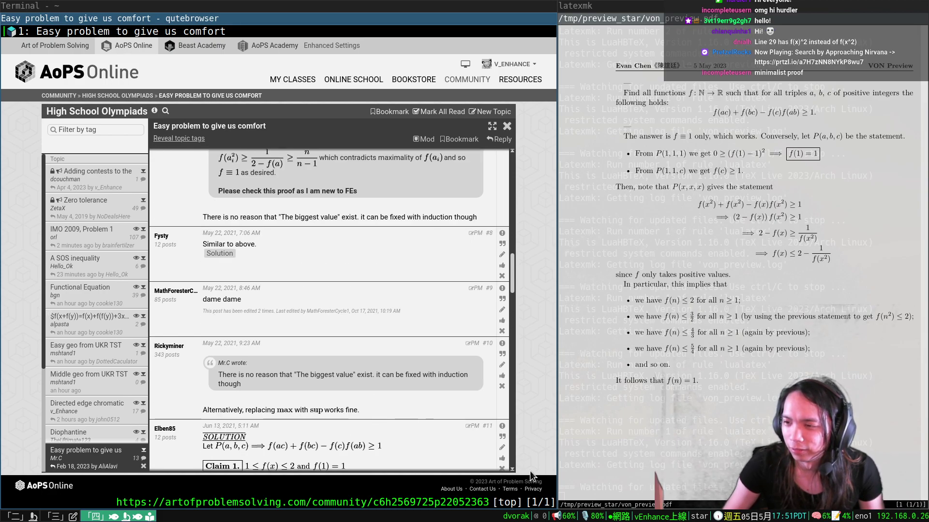
scroll(354, 468, "down", 15)
scroll(319, 440, "down", 2)
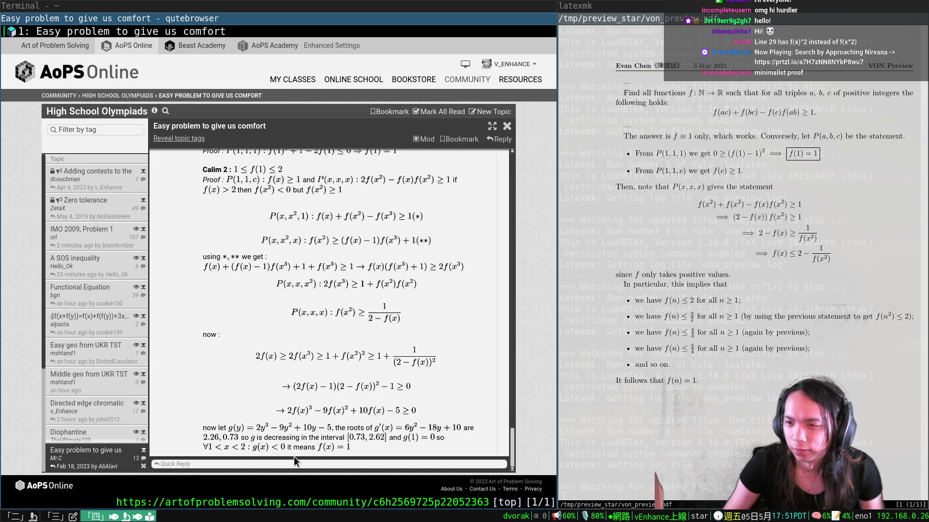
Write a reply starting 'Solution from [i]Twitch Solves ISL[/i]:', paste the solution, and check the preview
left_click(293, 463)
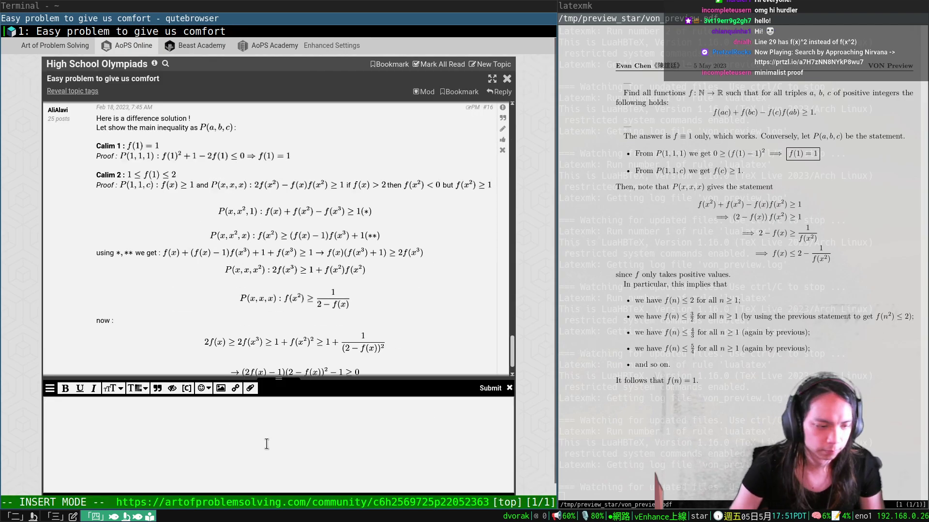
type("Solution from [i]Twitch Solves ISL[/i]:")
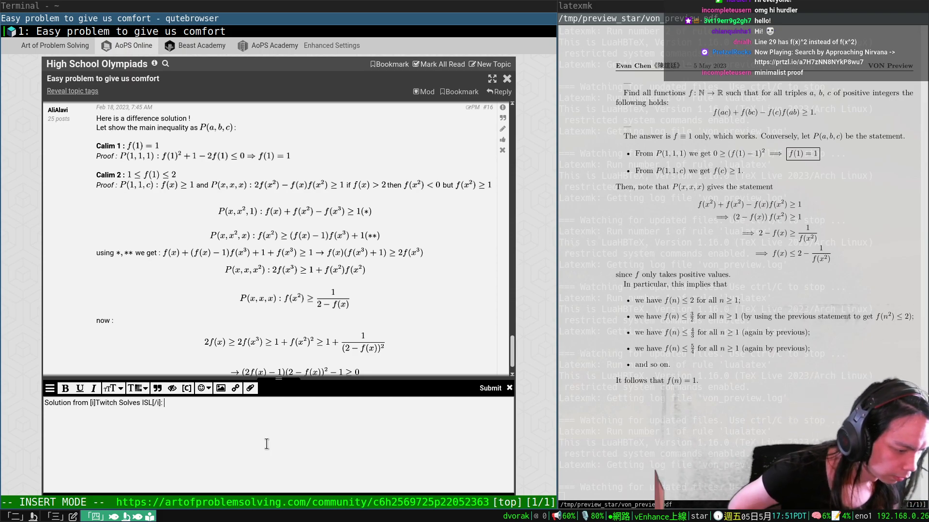
key("ctrl+v")
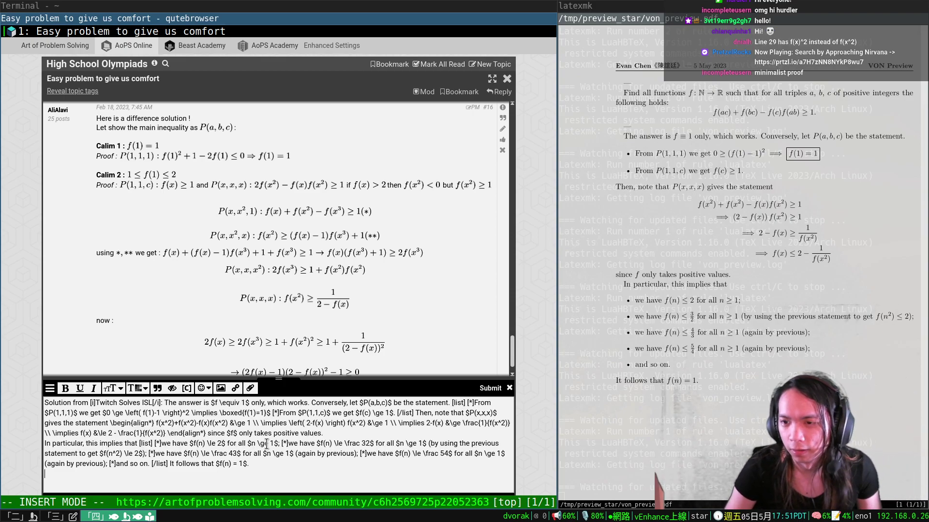
key("Escape")
scroll(534, 440, "down", 1)
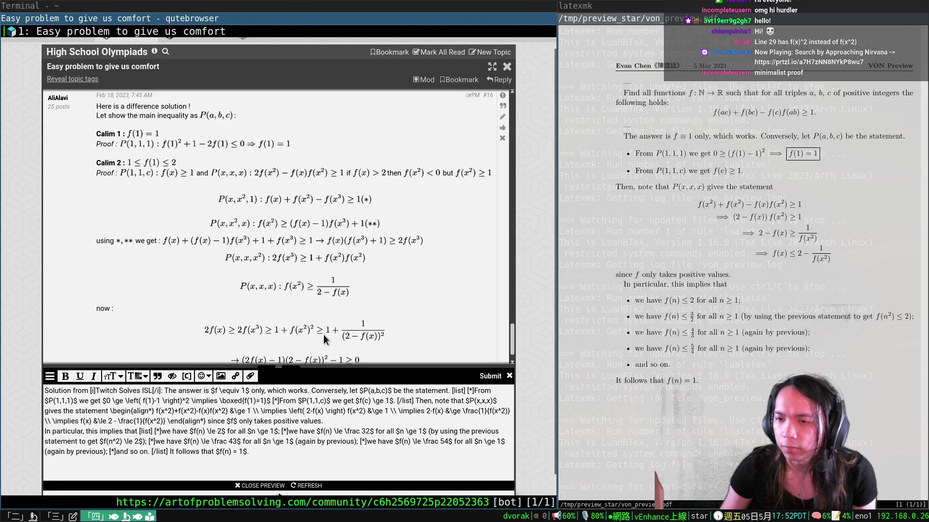
scroll(324, 335, "down", 3)
scroll(522, 408, "down", 1)
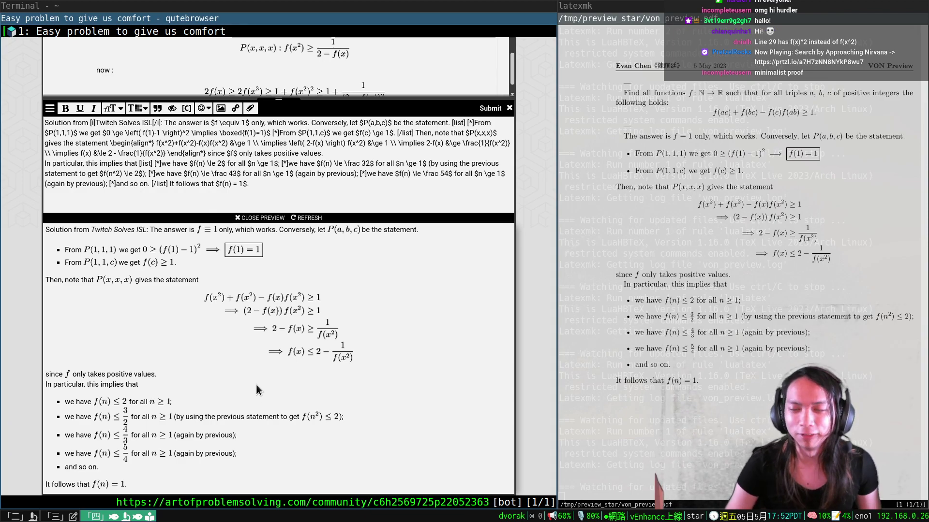
Open the Iran TST 2021/2/4 write-up in Neovim with von edit
key("super+k")
type("von edi")
key("ctrl+u")
key("Up")
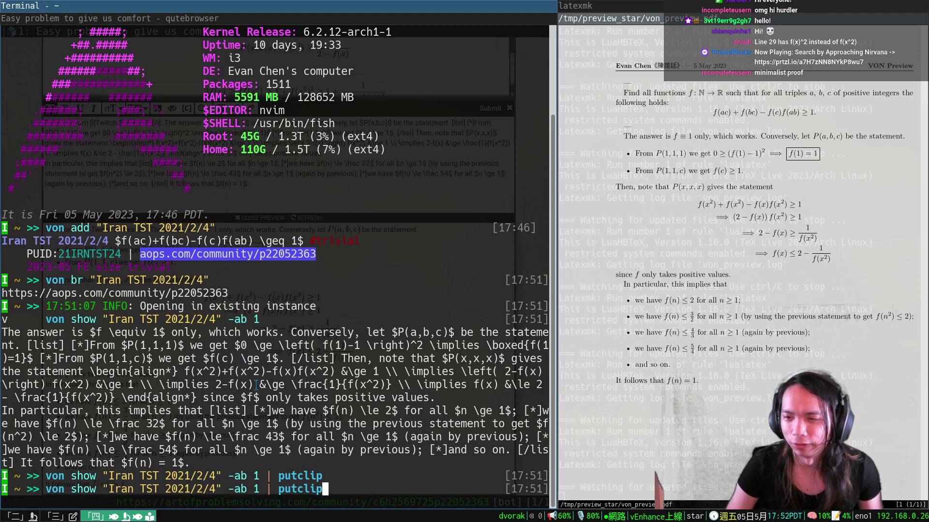
key("Escape")
type("0wcwedit")
key("Escape")
key("f")
key("-")
key("D")
key("Return")
Append a remark: 'Note that the problem statement is only ever used in $a=b$.'
key("G")
key("o")
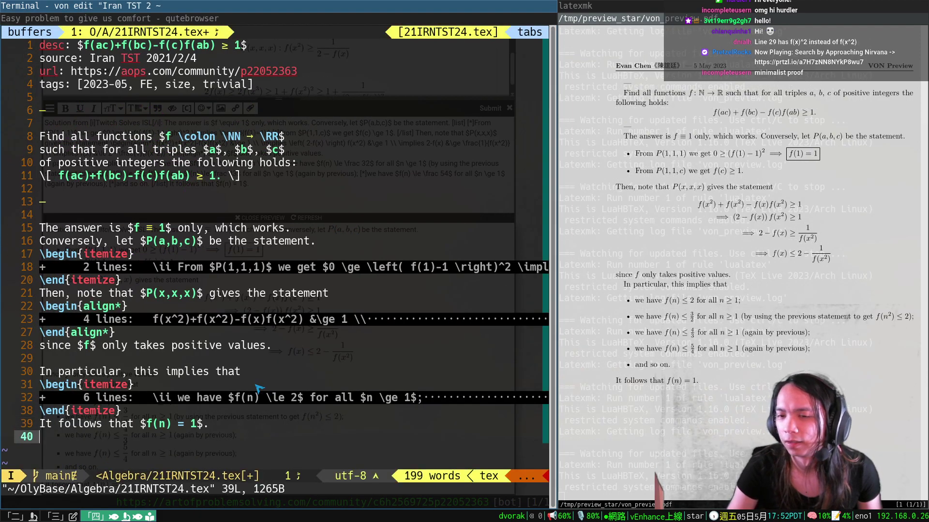
key("Return")
type("rema")
key("Tab")
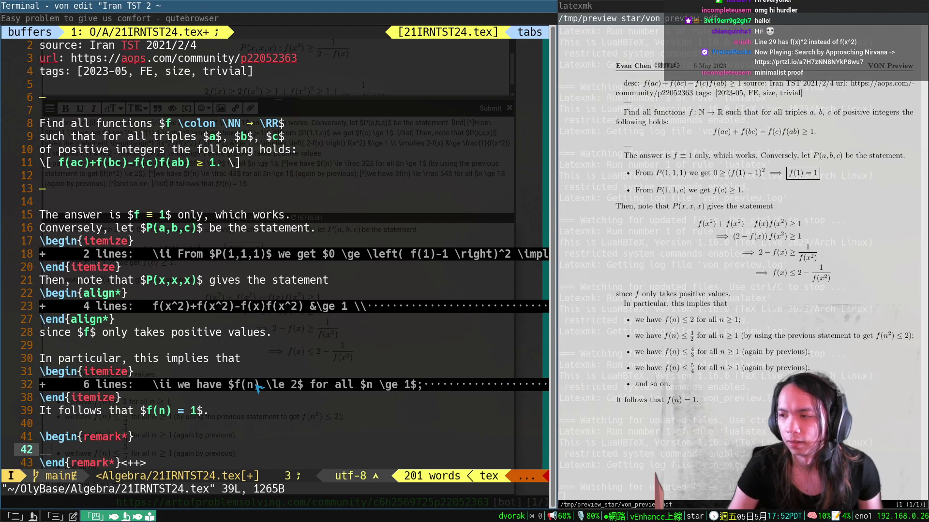
type("Note that the problem s")
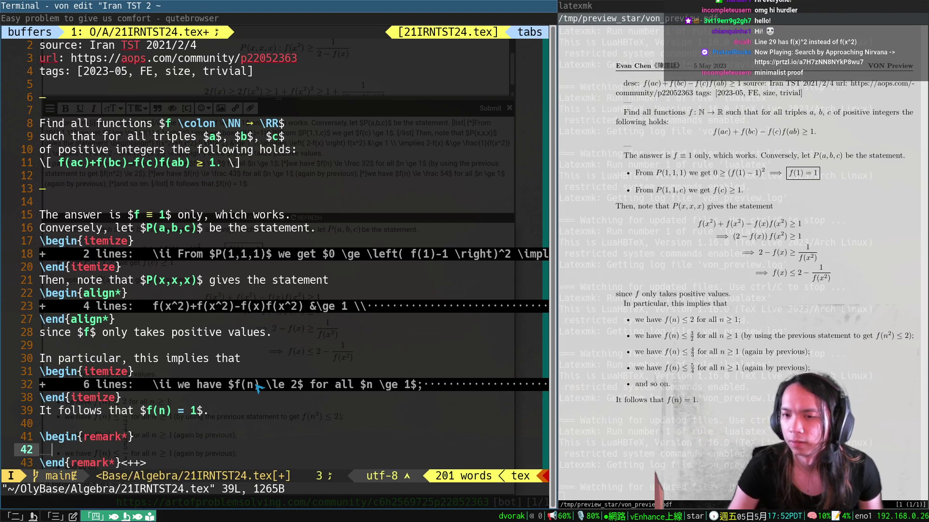
type("tatement")
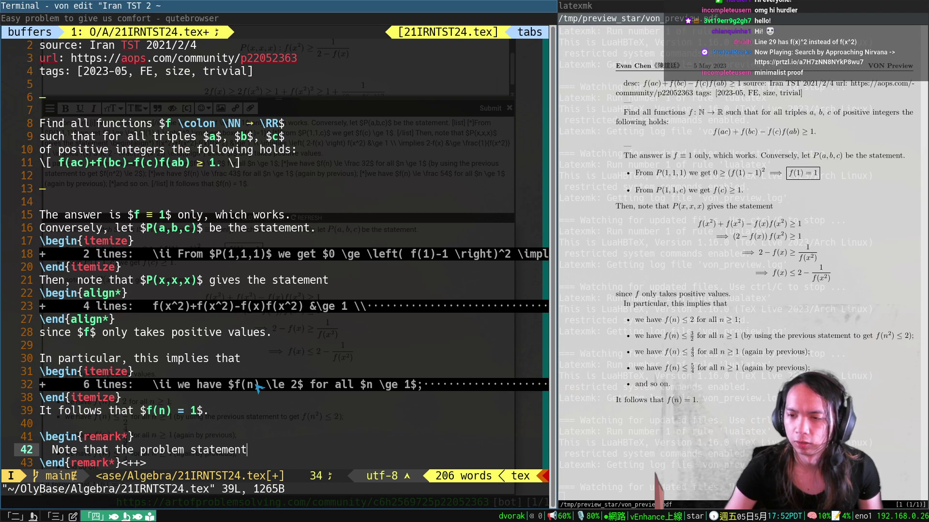
type(" is only ever used in $a=b$.")
Change 'in' to 'when' in the remark and save the file
key("Escape")
key("B")
key("B")
type("cwwhen")
key("Down")
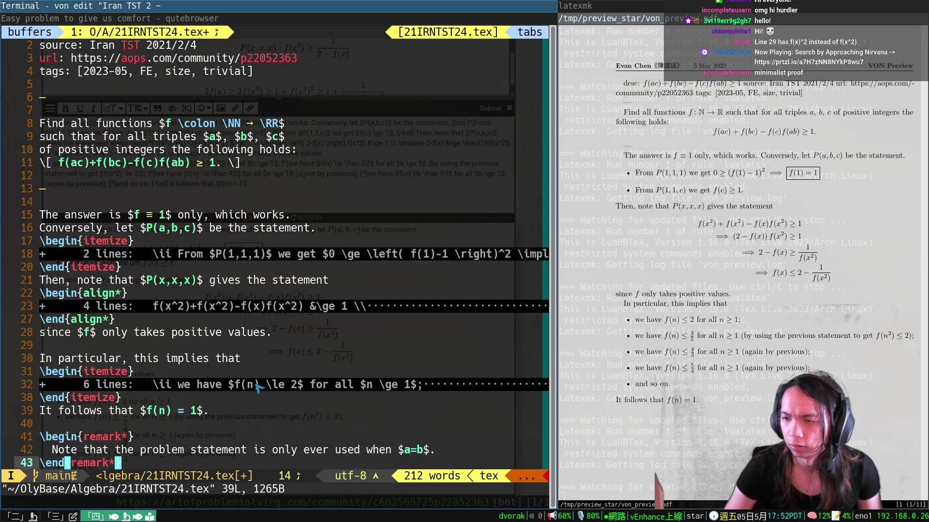
key("Escape")
type(":w")
key("Return")
Quit Neovim and copy the updated solution to the clipboard with von show | putclip
type(":q")
key("Return")
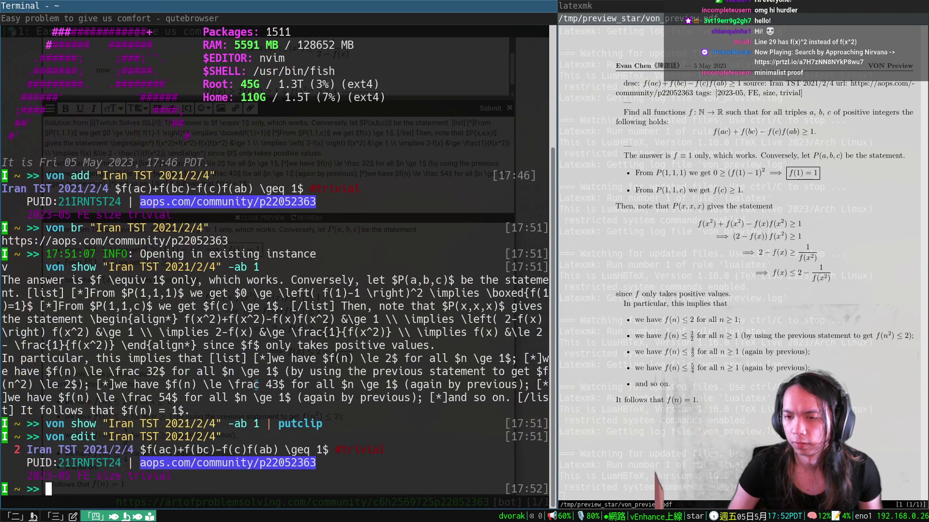
key("Up")
key("Up")
key("Return")
Replace the reply's old solution text with the updated version and submit the reply
key("super+Down")
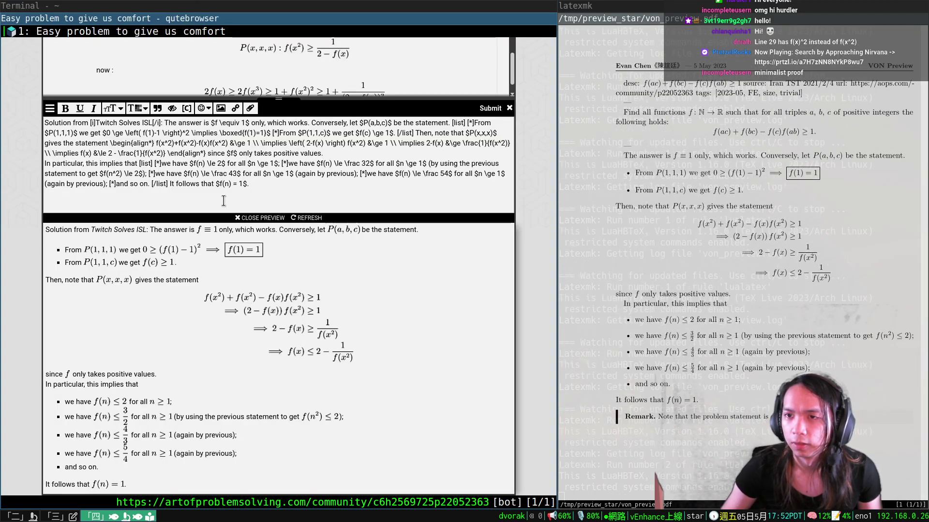
left_click_drag(277, 191, 166, 123)
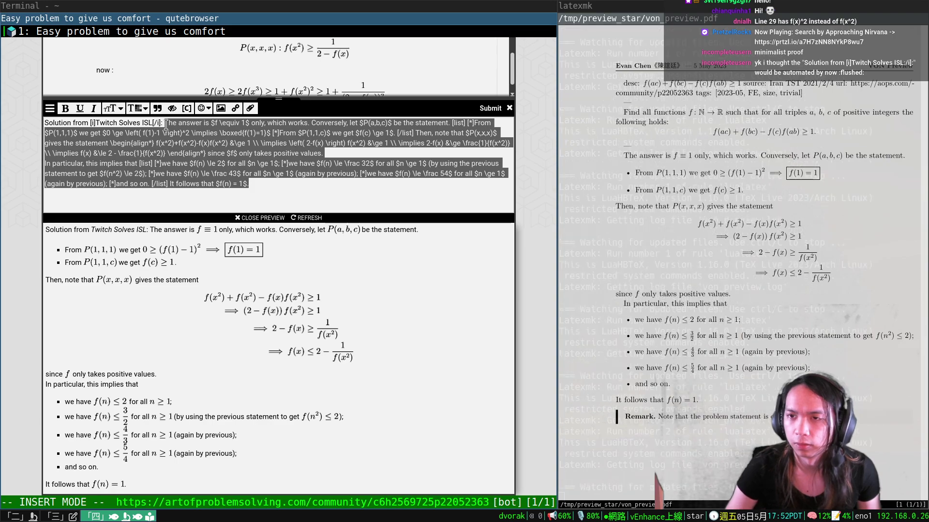
key("BackSpace")
type("The answer is $f \\equiv 1$ only, which works. Conversely, let $P(a,b,c)$ be the statement. [list] [*]From $P(1,1,1)$ we get $0 \\ge \\left( f(1)-1 \\right)^2 \\implies \\boxed{f(1)=1}$ [*]From $P(1,1,c)$ we get $f(c) \\ge 1$. [/list] Then, note that $P(x,x,x)$ gives the statement \\begin{align*} f(x^2)+f(x^2)-f(x)f(x^2) &\\ge 1 \\\\ \\implies \\left( 2-f(x) \\right) f(x^2) &\\ge 1 \\\\ \\implies 2-f(x) &\\ge \\frac{1}{f(x^2)} \\\\ \\implies f(x) &\\le 2 - \\frac{1}{f(x^2)} \\end{align*} since $f$ only takes positive values. In particular, this implies that [list] [*]we have $f(n) \\le 2$ for all $n \\ge 1$; [*]we have $f(n) \\le \\frac 32$ for all $n \\ge 1$ (by using the previous statement to get $f(n^2) \\le 2$); [*]we have $f(n) \\le \\frac 43$ for all $n \\ge 1$ (again by previous); [*]we have $f(n) \\le \\frac 54$ for all $n \\ge 1$ (again by previous); [*]and so on. [/list] It follows that $f(n) = 1$.  [b][color=red]Remark:[/color][/b] Note that the problem statement is only ever used when $a=b$.")
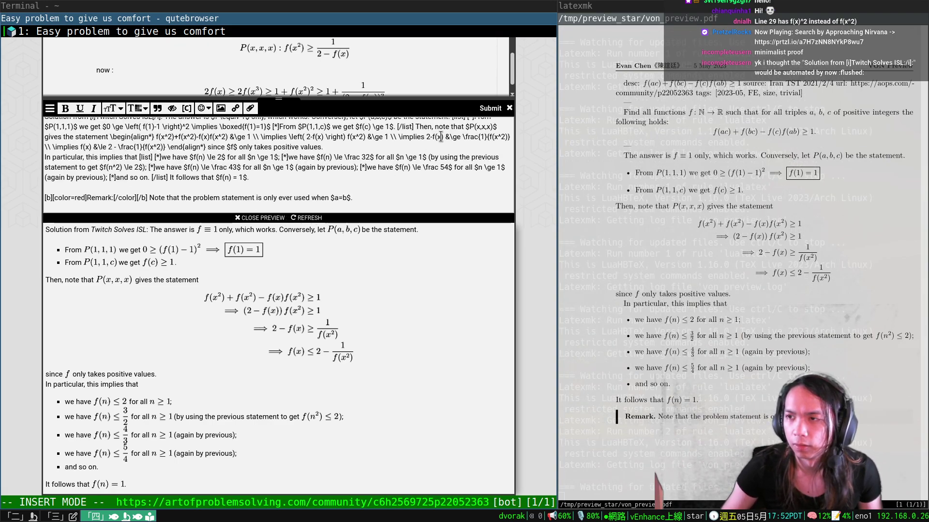
left_click(498, 109)
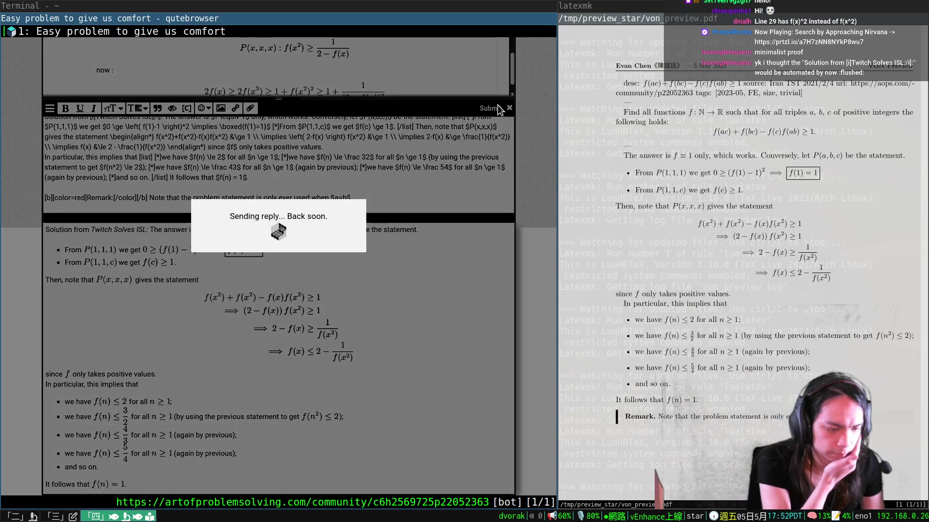